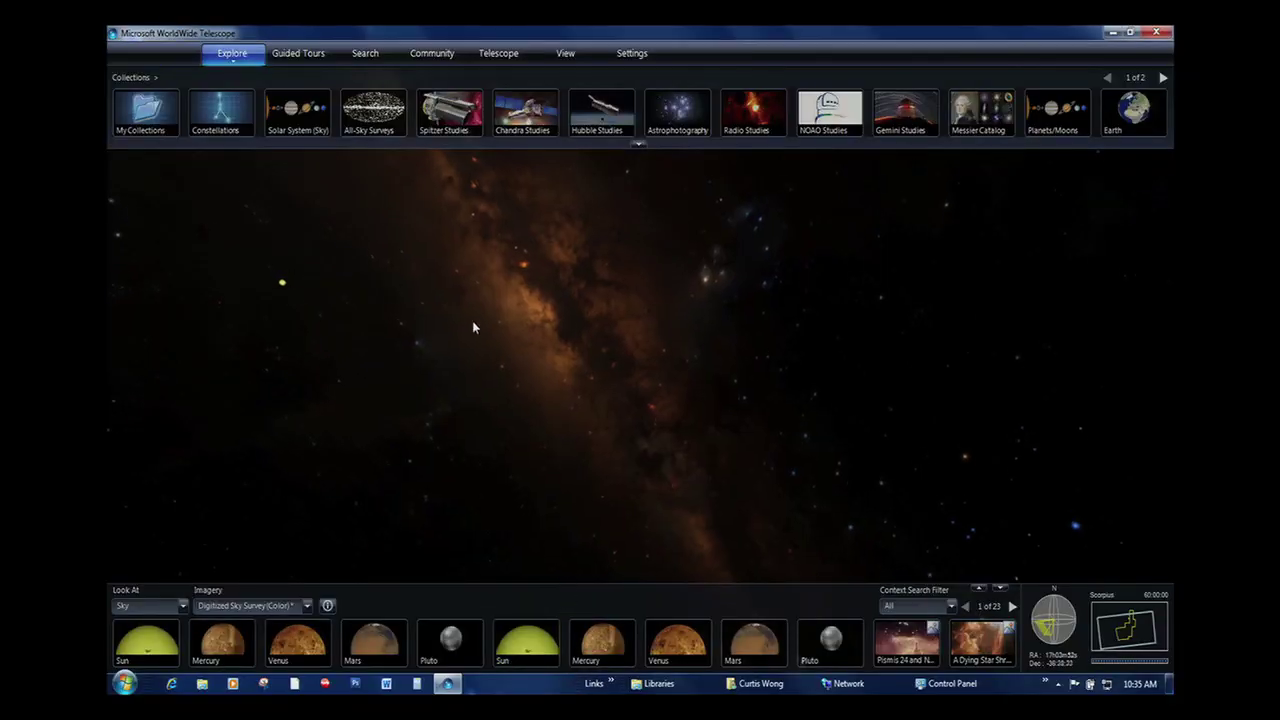
Step: Pan to Cygnus, zoom into the Veil Nebula, then zoom back out to a wide field
{"action": "left_click_drag", "start_coordinate": [474, 327], "coordinate": [666, 294]}
{"action": "scroll", "coordinate": [657, 317], "scroll_direction": "up", "scroll_amount": 5}
{"action": "scroll", "coordinate": [636, 343], "scroll_direction": "up", "scroll_amount": 5}
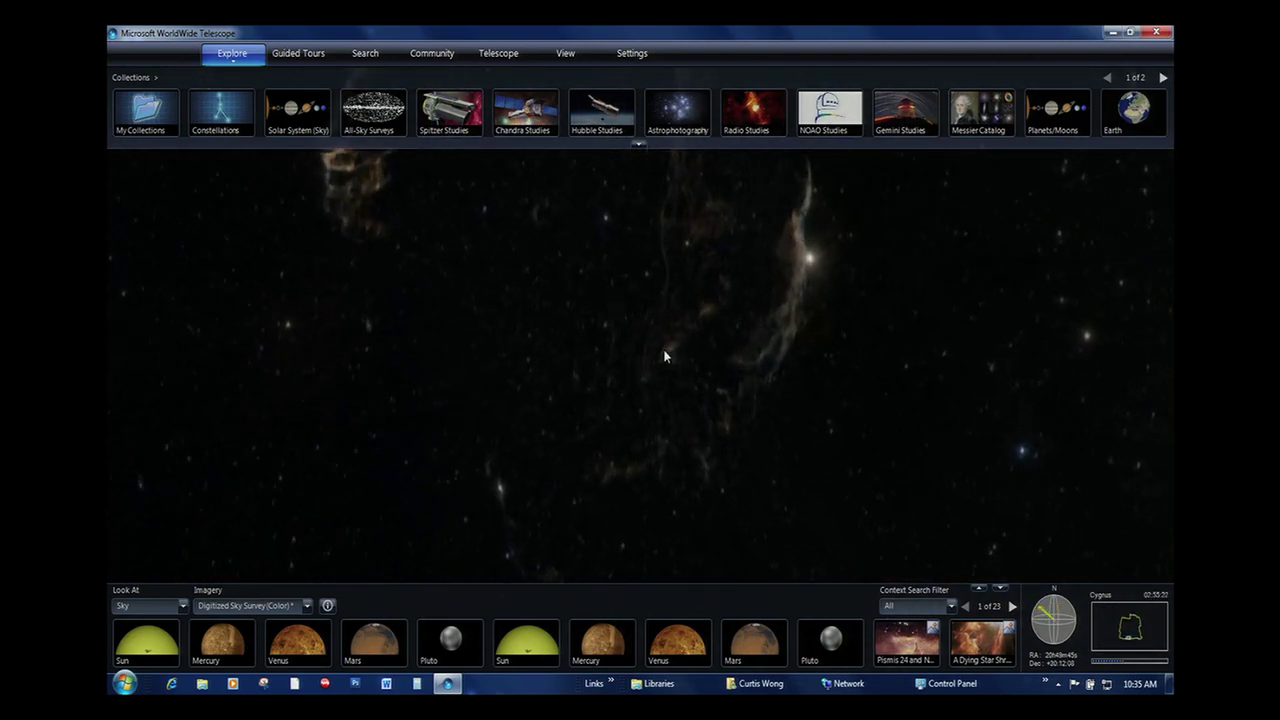
{"action": "left_click_drag", "start_coordinate": [661, 357], "coordinate": [616, 331]}
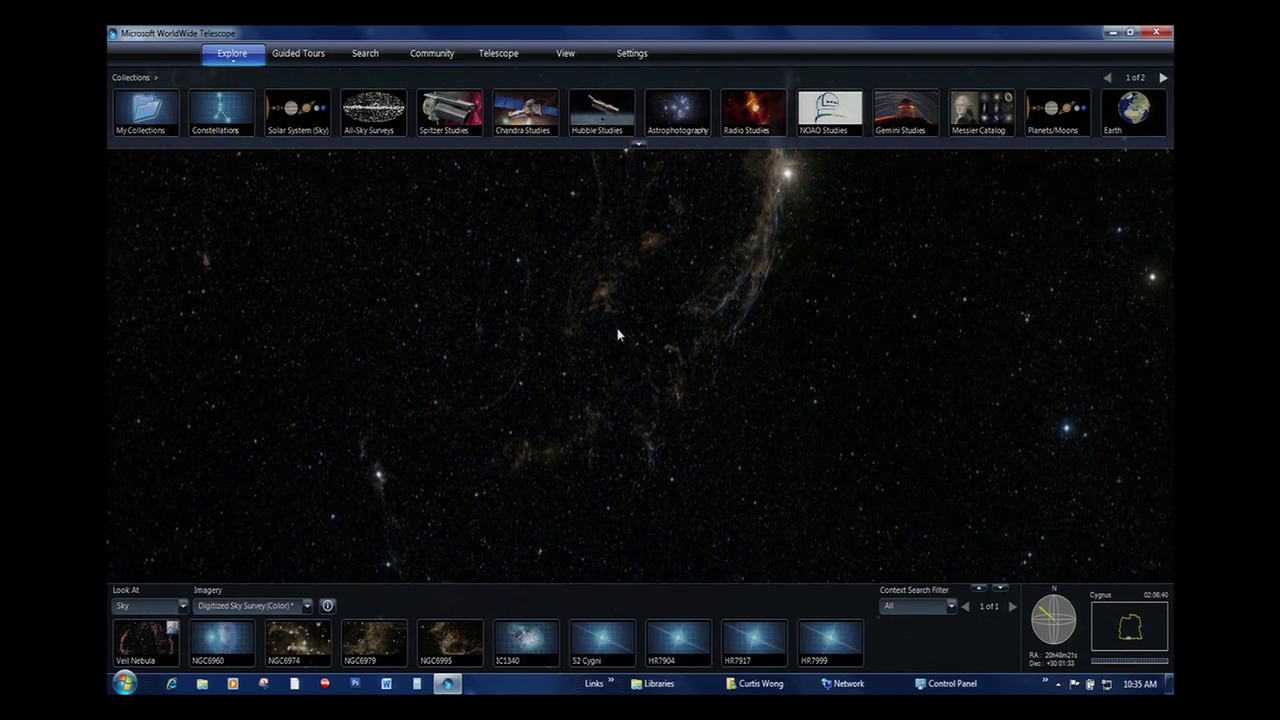
{"action": "scroll", "coordinate": [614, 337], "scroll_direction": "down", "scroll_amount": 5}
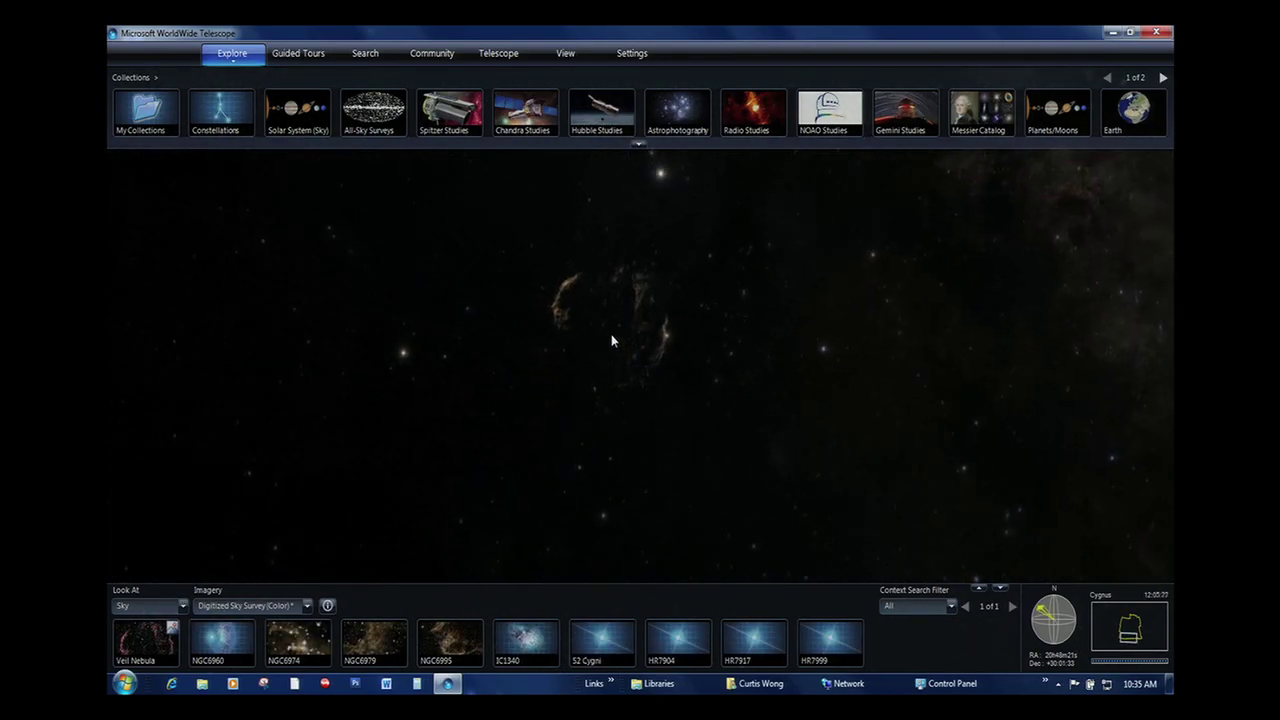
{"action": "scroll", "coordinate": [611, 334], "scroll_direction": "down", "scroll_amount": 5}
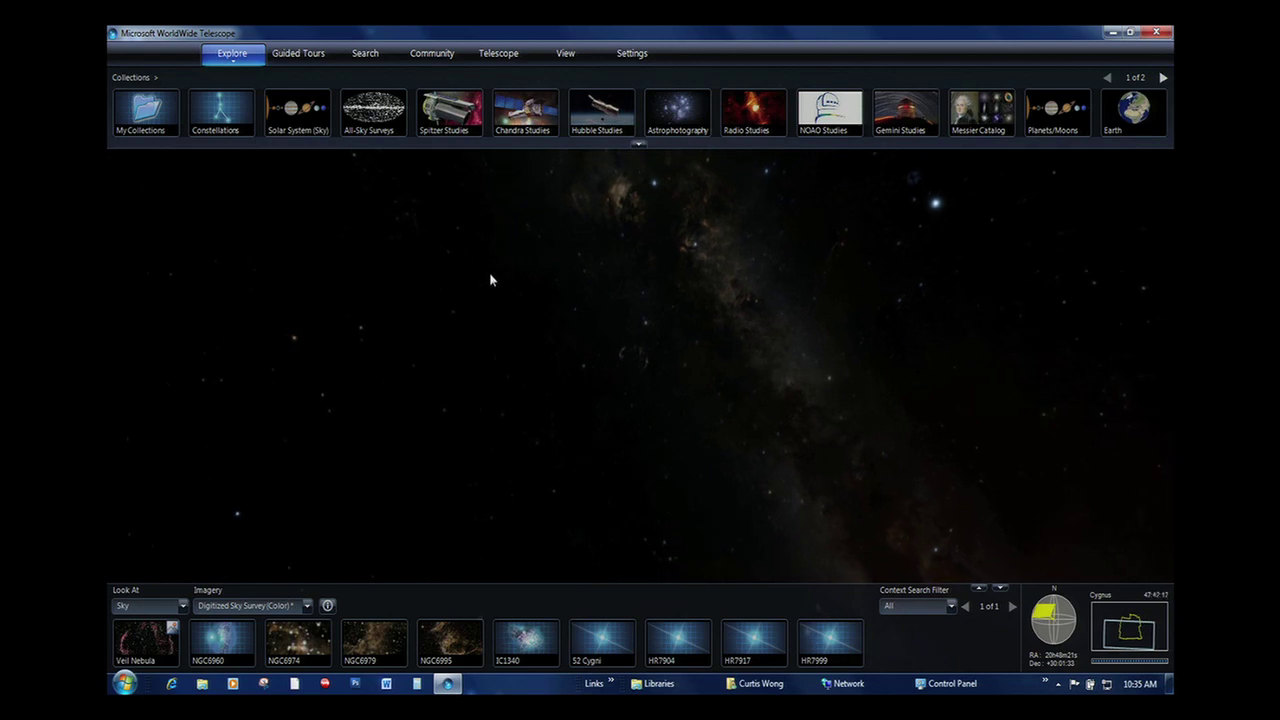
Step: Preview the region in the WMAP all-sky survey, then return to the top-level collections
{"action": "left_click", "coordinate": [376, 114]}
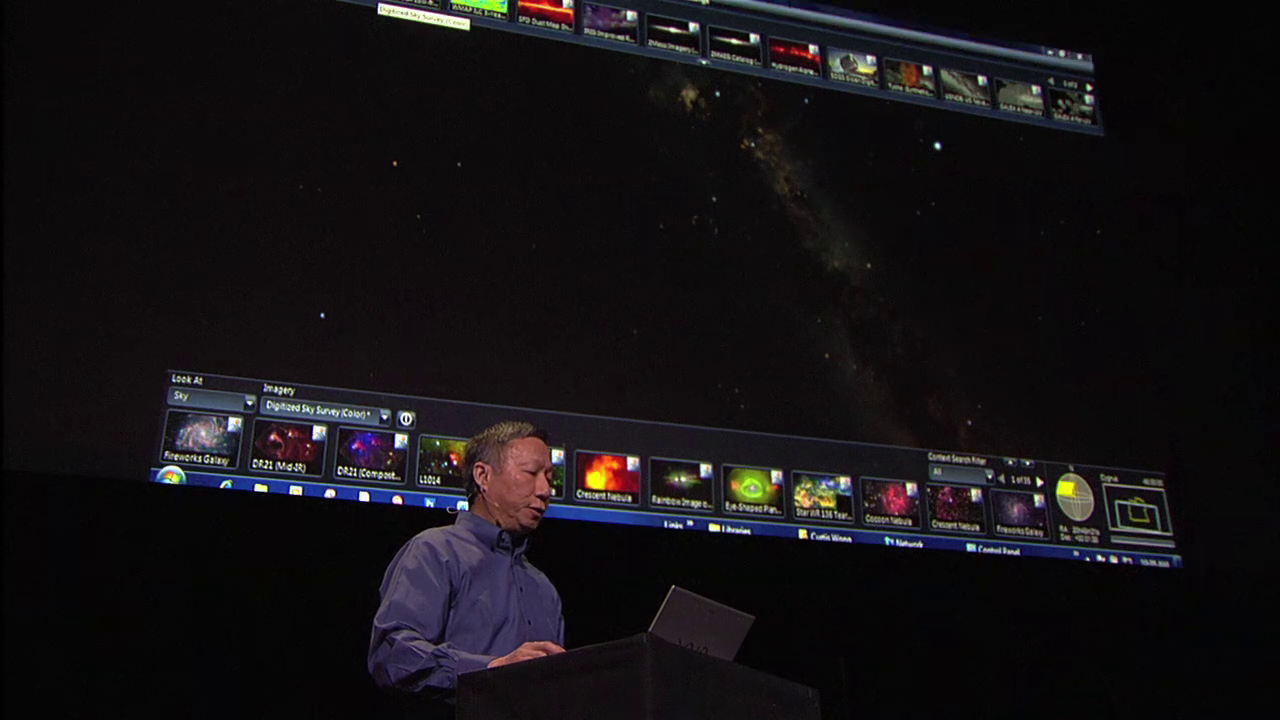
{"action": "left_click", "coordinate": [478, 8]}
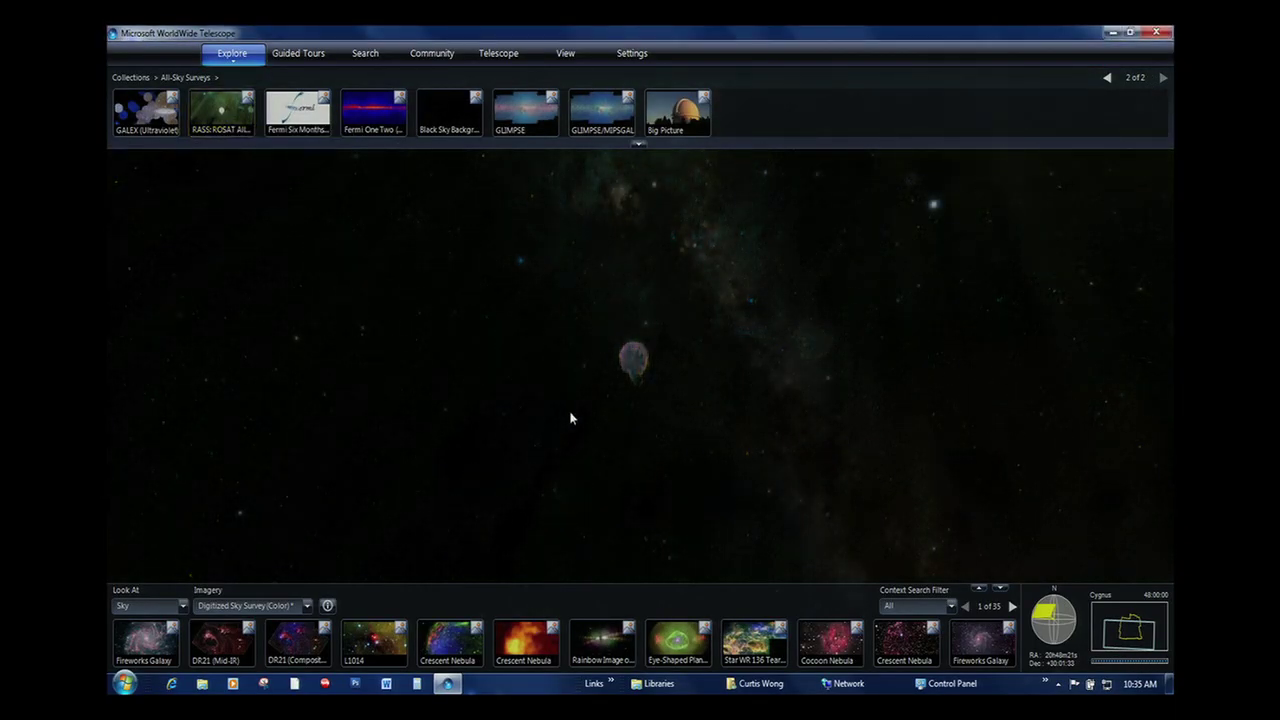
{"action": "scroll", "coordinate": [617, 381], "scroll_direction": "up", "scroll_amount": 5}
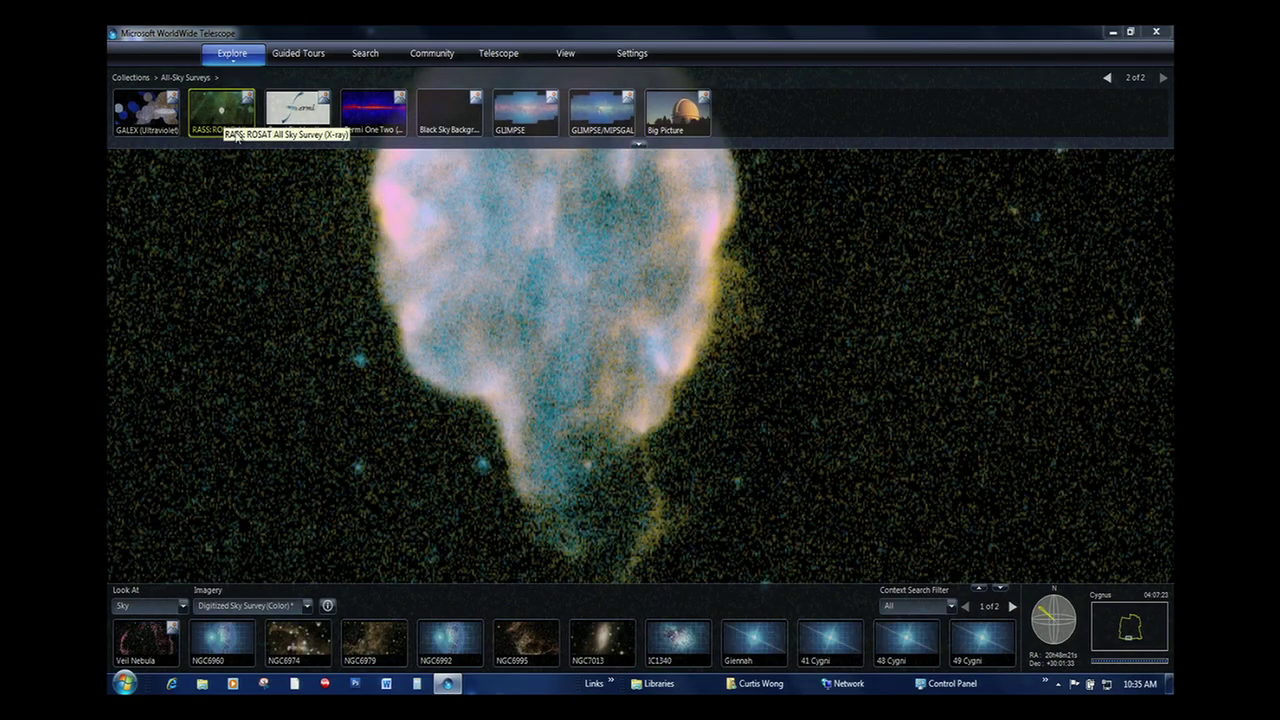
{"action": "scroll", "coordinate": [410, 403], "scroll_direction": "down", "scroll_amount": 5}
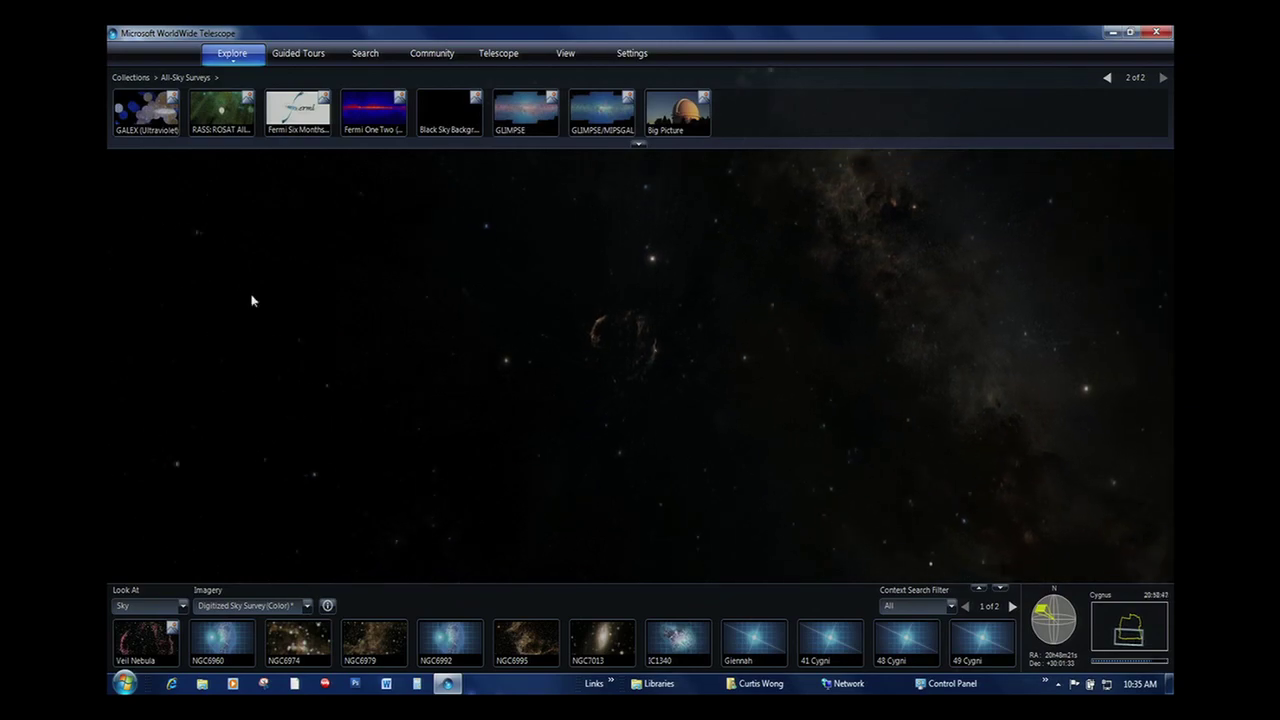
{"action": "left_click", "coordinate": [146, 77]}
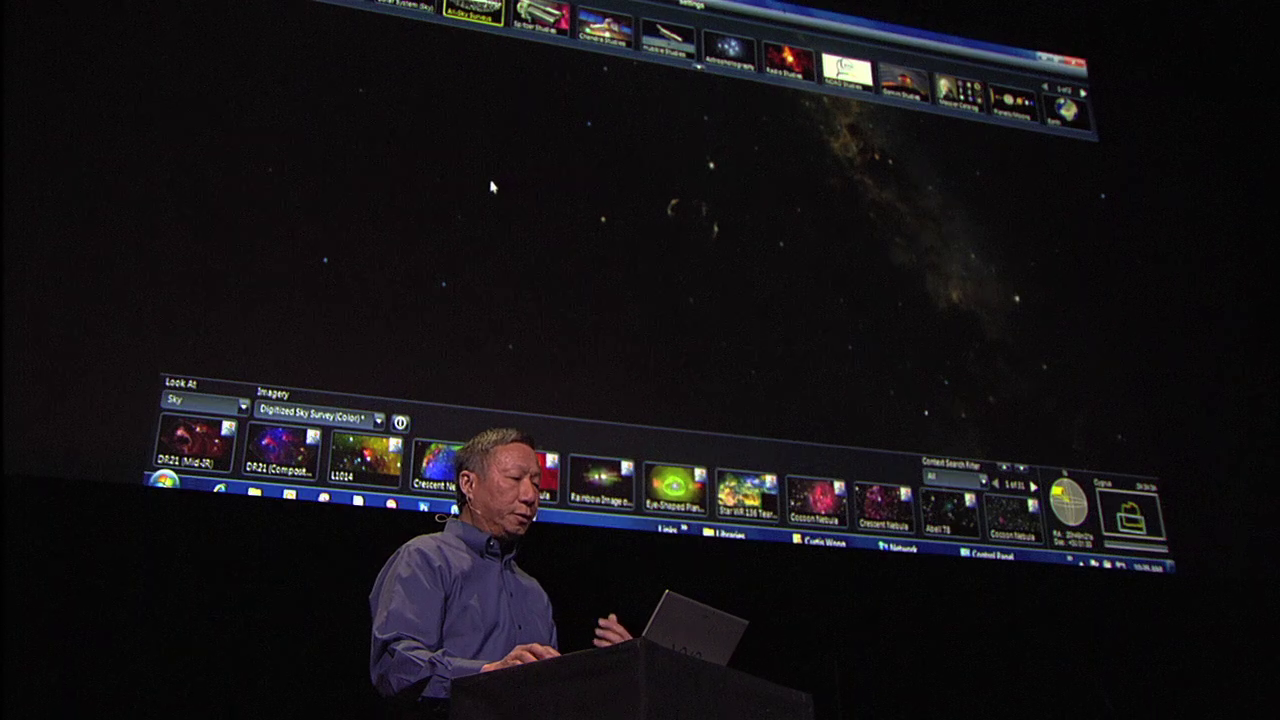
{"action": "left_click_drag", "start_coordinate": [463, 186], "coordinate": [724, 156]}
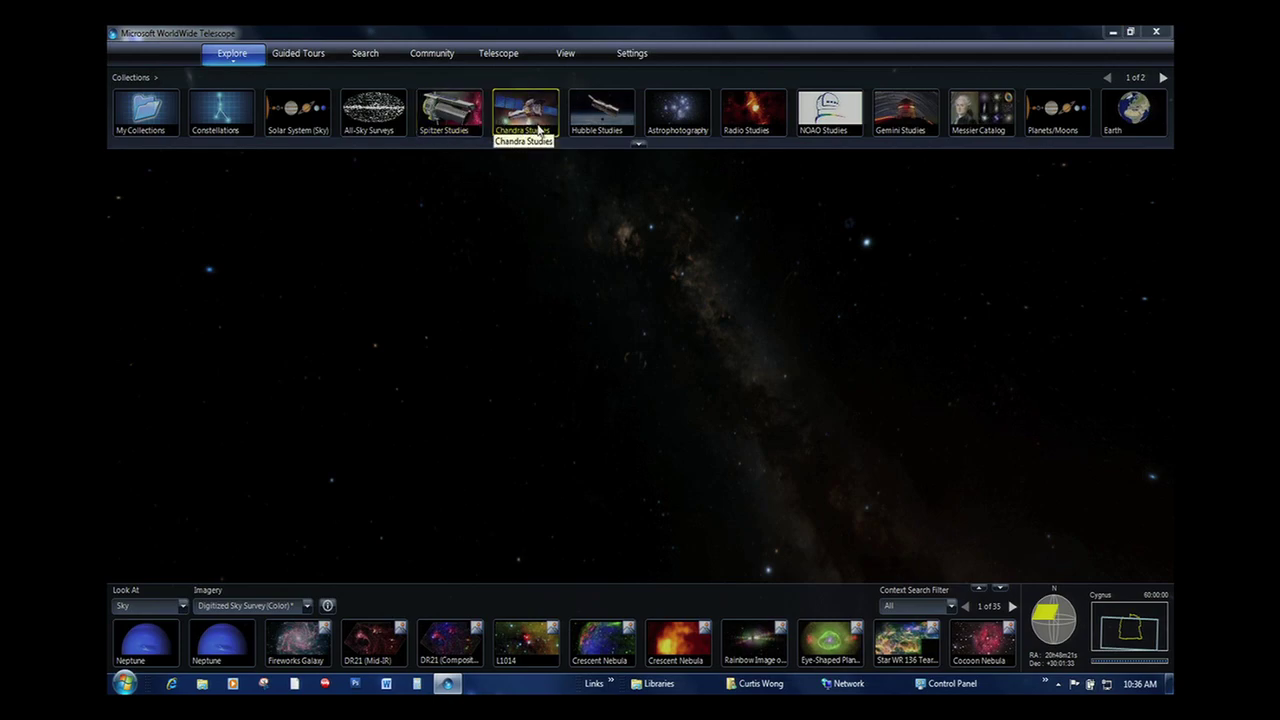
Step: Fly to the Hubble Nebulae image of Messier 42, zoom out, then switch Look At to Planet
{"action": "left_click", "coordinate": [600, 120]}
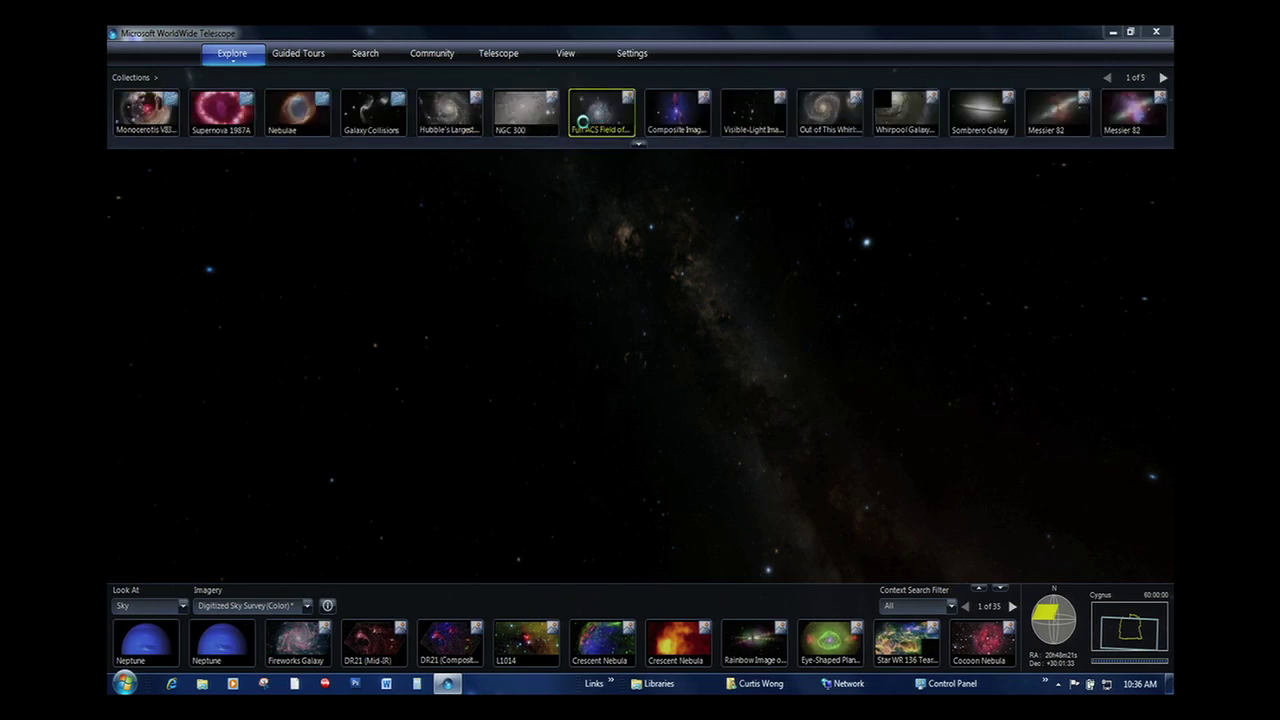
{"action": "left_click", "coordinate": [305, 122]}
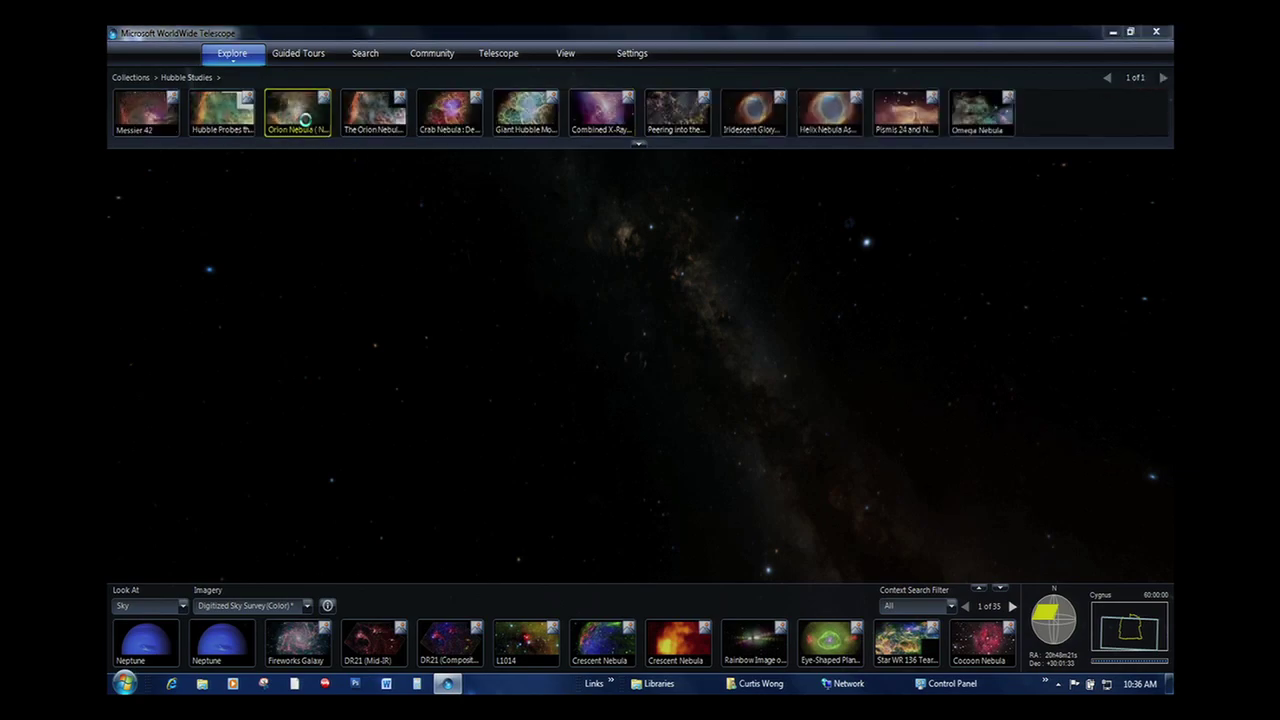
{"action": "left_click", "coordinate": [160, 118]}
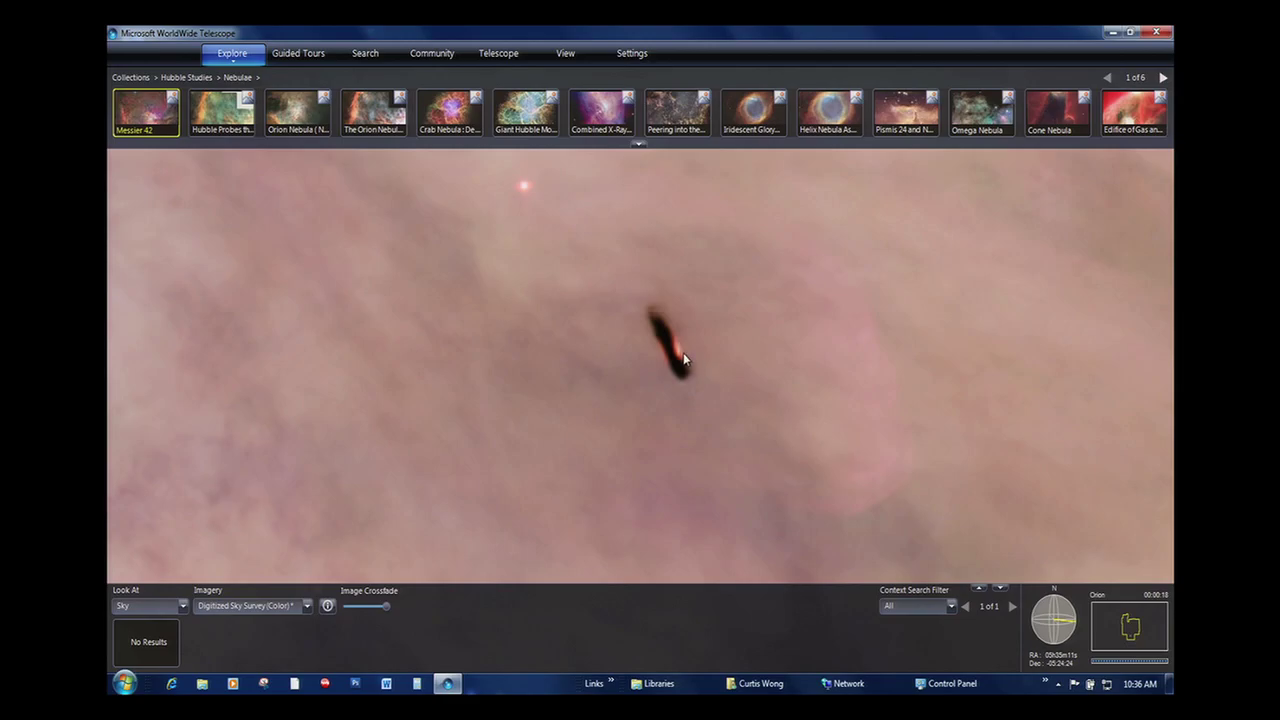
{"action": "scroll", "coordinate": [683, 353], "scroll_direction": "down", "scroll_amount": 10}
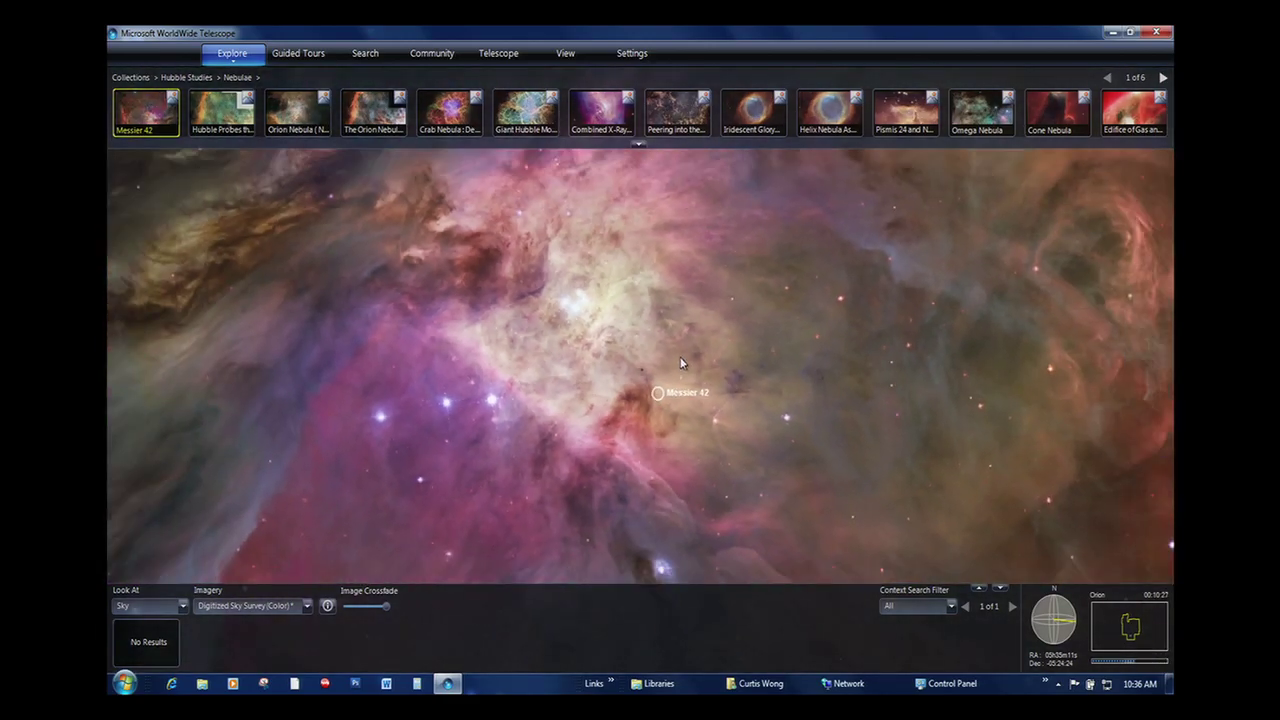
{"action": "scroll", "coordinate": [680, 362], "scroll_direction": "down", "scroll_amount": 5}
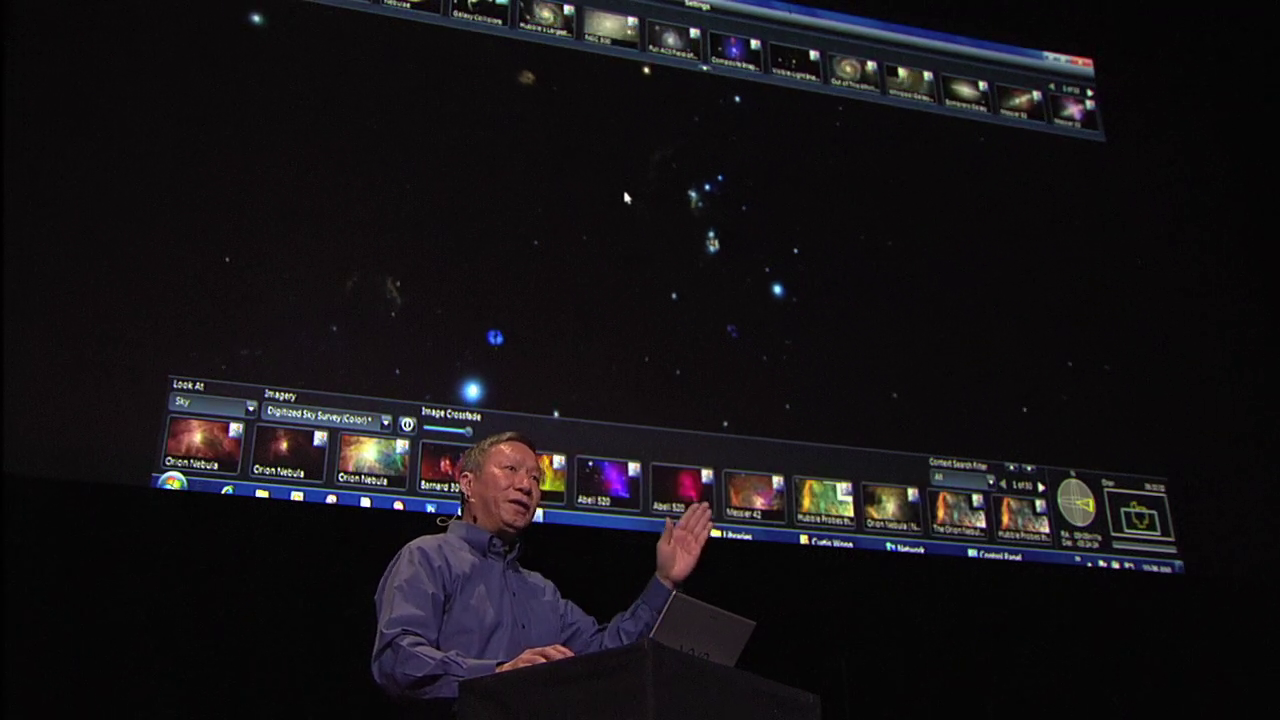
{"action": "left_click", "coordinate": [251, 409]}
{"action": "left_click", "coordinate": [215, 420]}
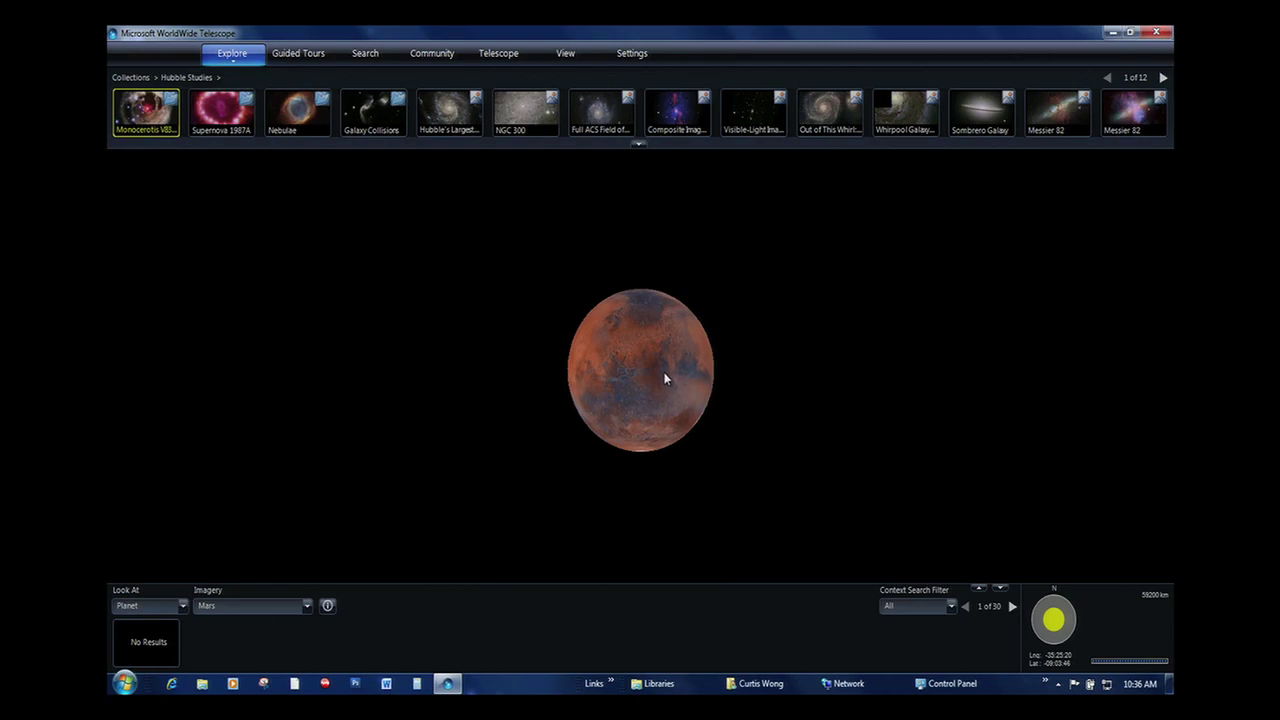
Step: Zoom in on the Mars globe and rotate it so the polar ice cap rises into view
{"action": "scroll", "coordinate": [666, 378], "scroll_direction": "up", "scroll_amount": 4}
{"action": "scroll", "coordinate": [671, 381], "scroll_direction": "up", "scroll_amount": 5}
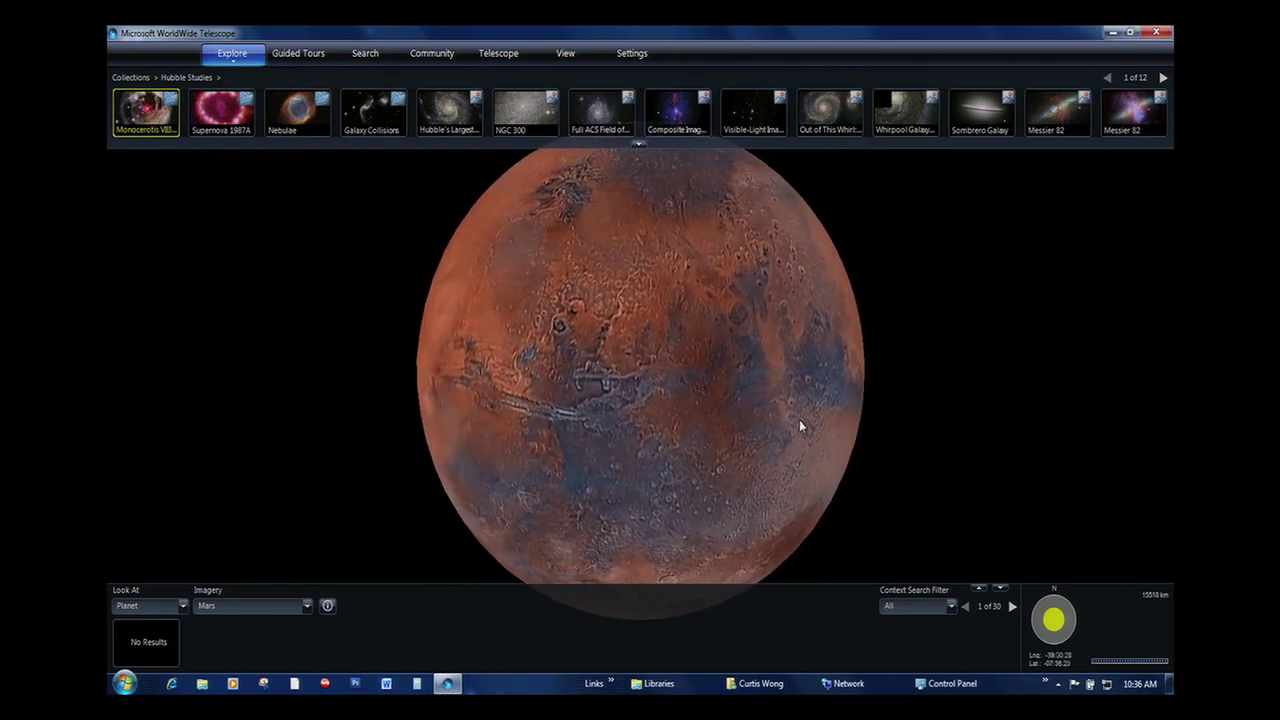
{"action": "scroll", "coordinate": [672, 424], "scroll_direction": "up", "scroll_amount": 4}
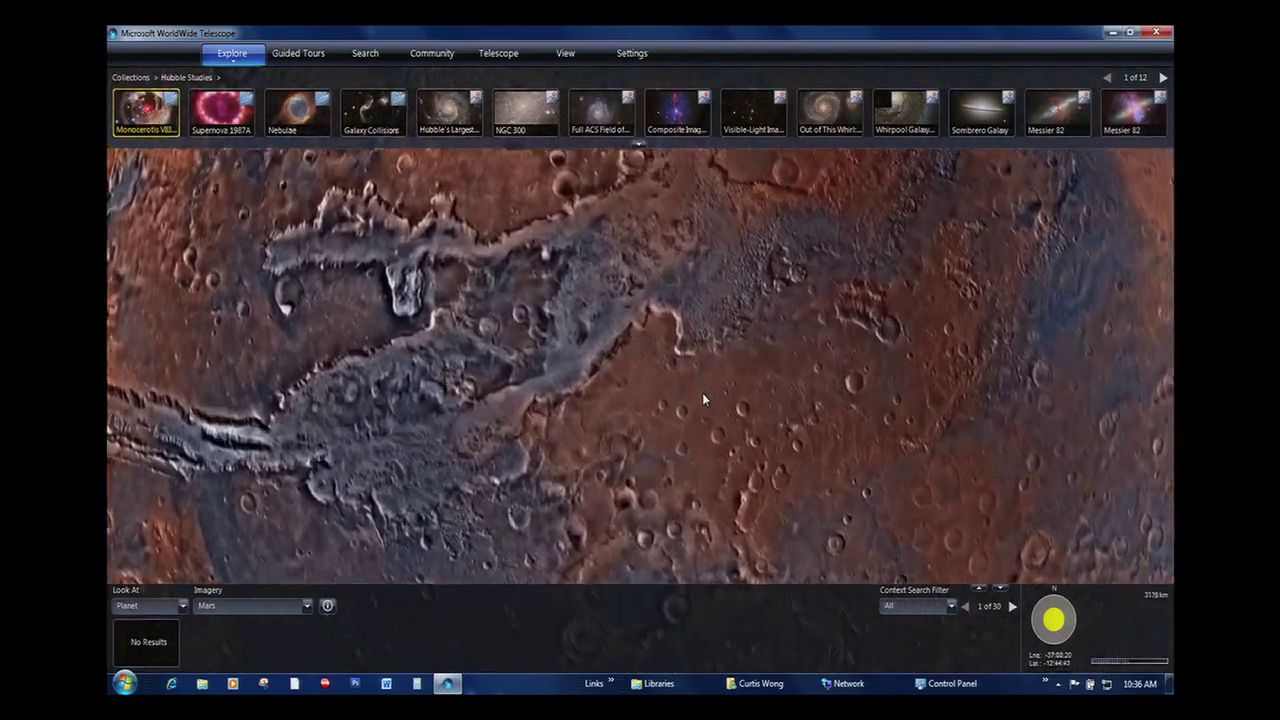
{"action": "scroll", "coordinate": [676, 415], "scroll_direction": "up", "scroll_amount": 3}
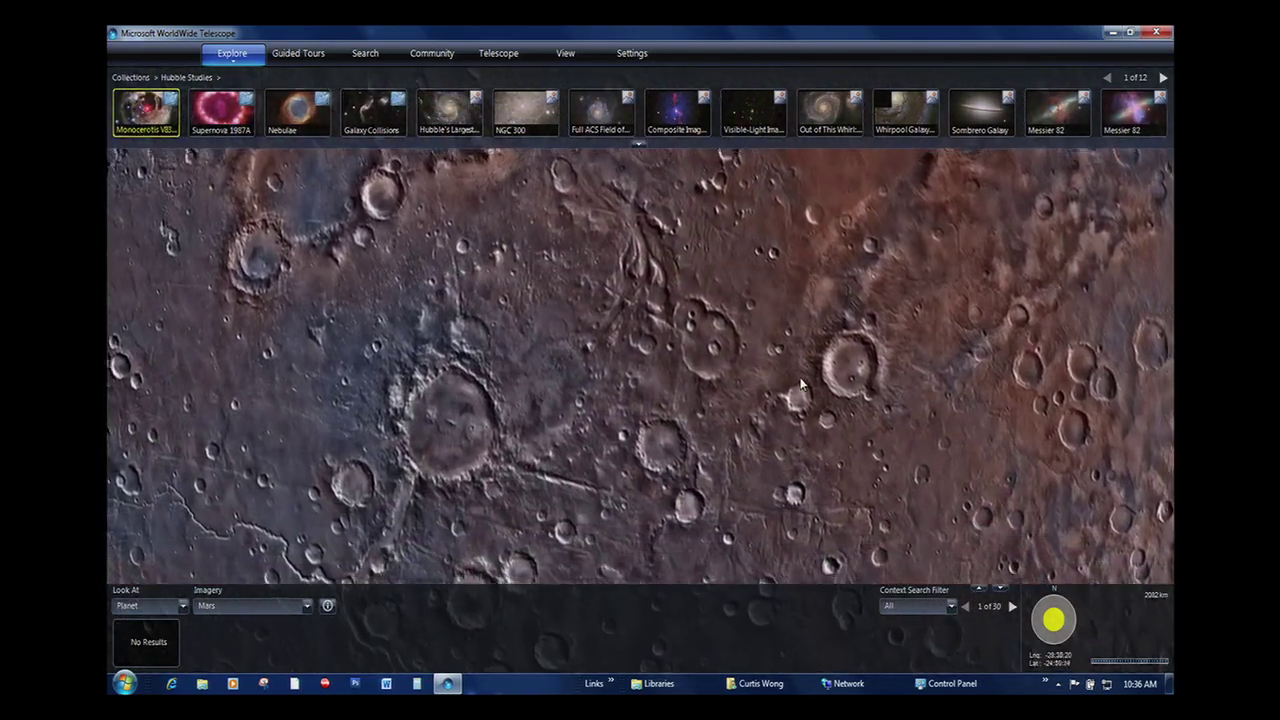
{"action": "scroll", "coordinate": [770, 350], "scroll_direction": "up", "scroll_amount": 3}
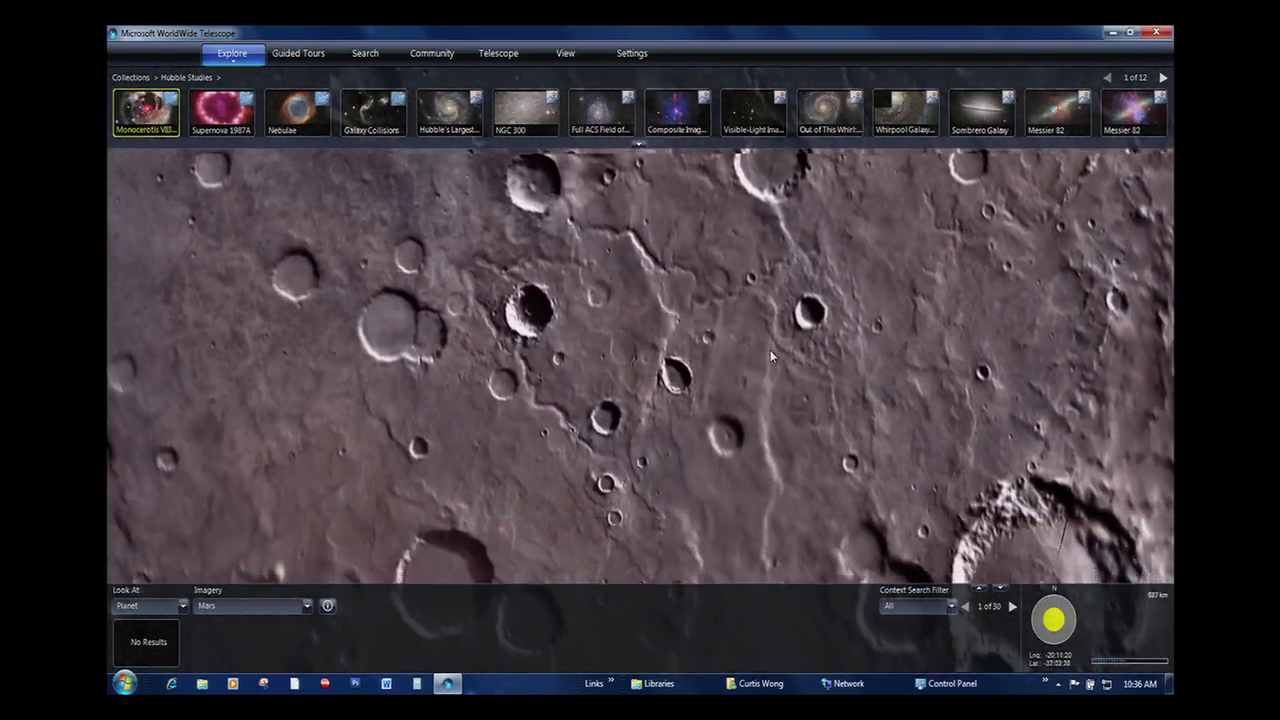
{"action": "scroll", "coordinate": [770, 353], "scroll_direction": "down", "scroll_amount": 6}
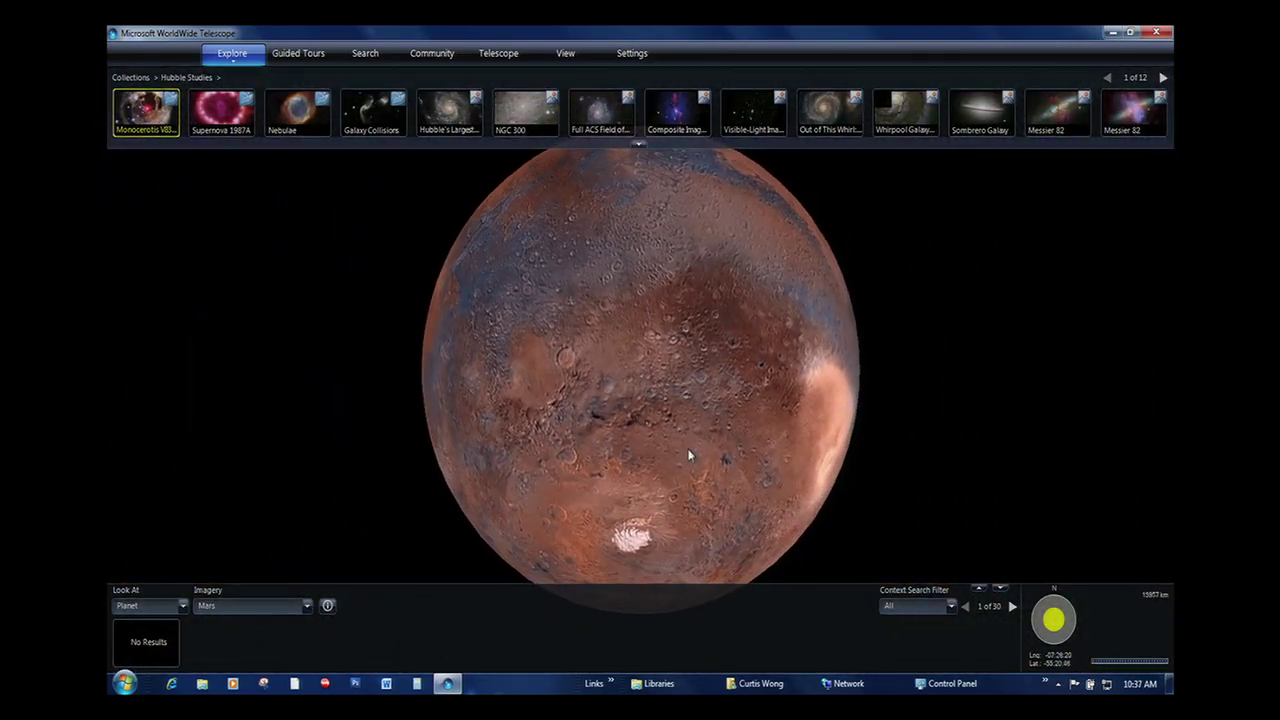
{"action": "left_click_drag", "start_coordinate": [688, 455], "coordinate": [637, 283]}
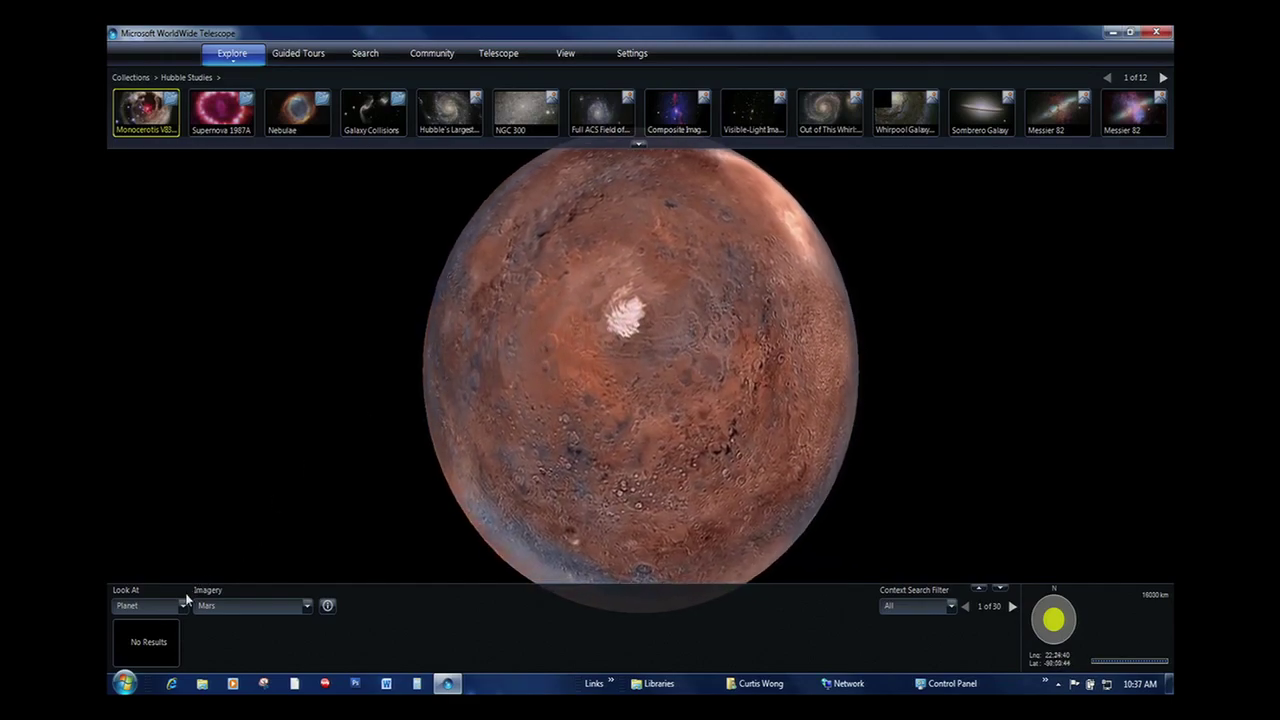
Step: Switch Look At to SolarSystem, tilt the orbits, and show the View display settings
{"action": "left_click", "coordinate": [150, 605]}
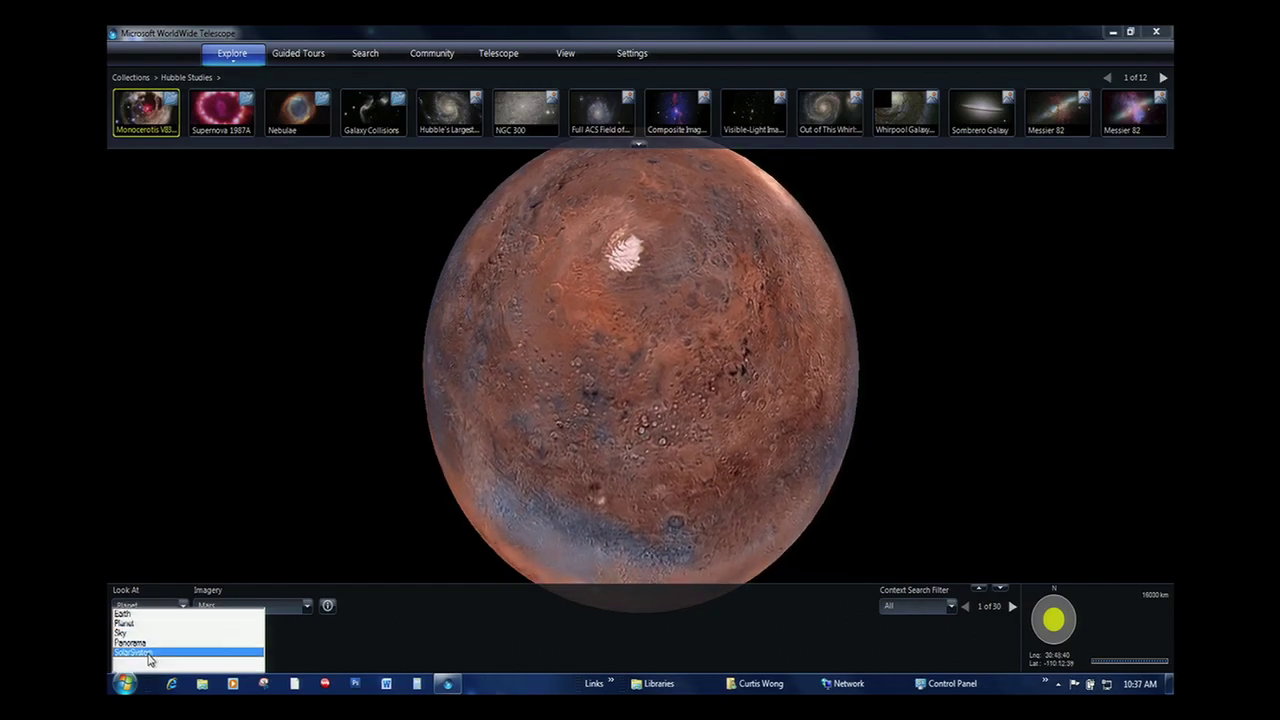
{"action": "left_click", "coordinate": [133, 652]}
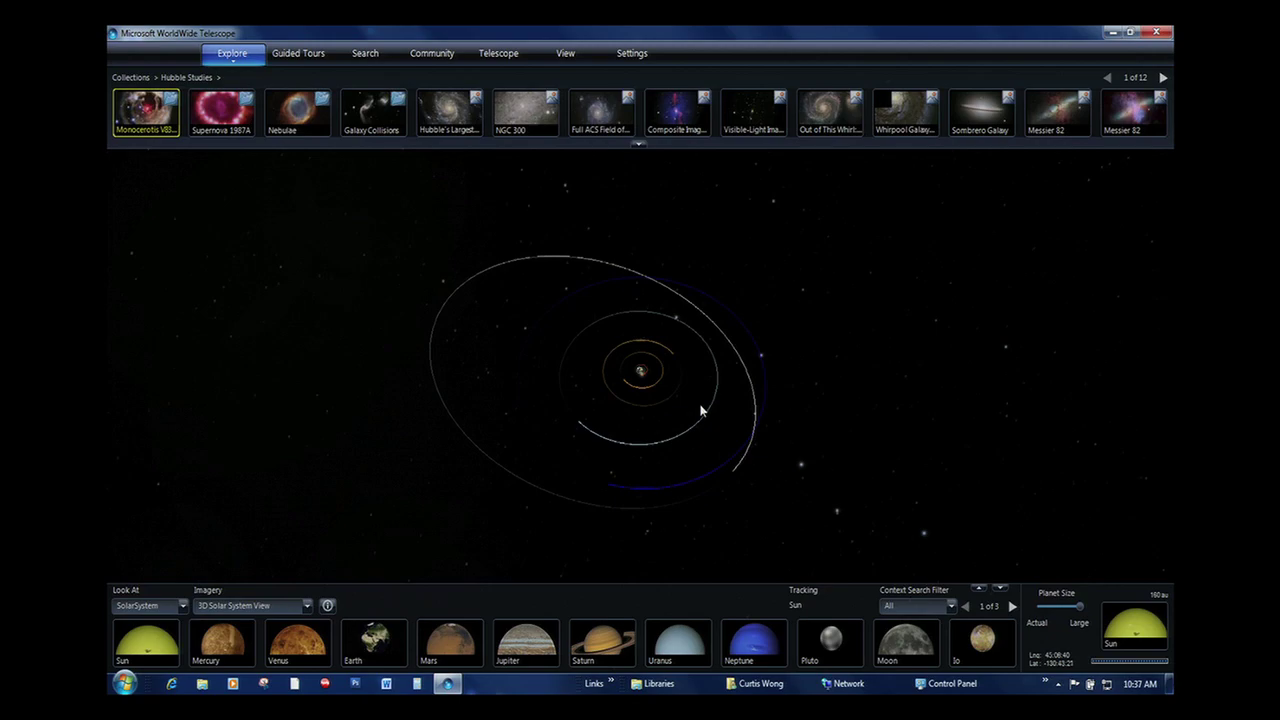
{"action": "left_click_drag", "start_coordinate": [710, 400], "coordinate": [692, 404]}
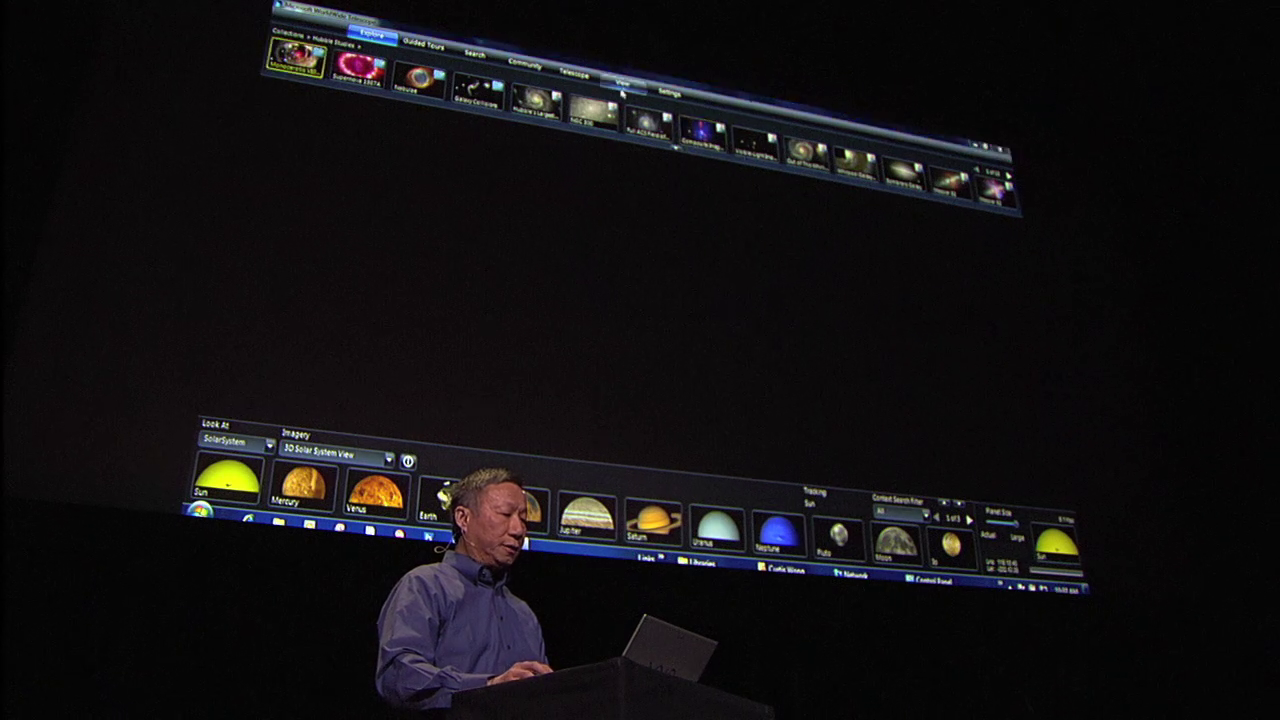
{"action": "left_click", "coordinate": [617, 84]}
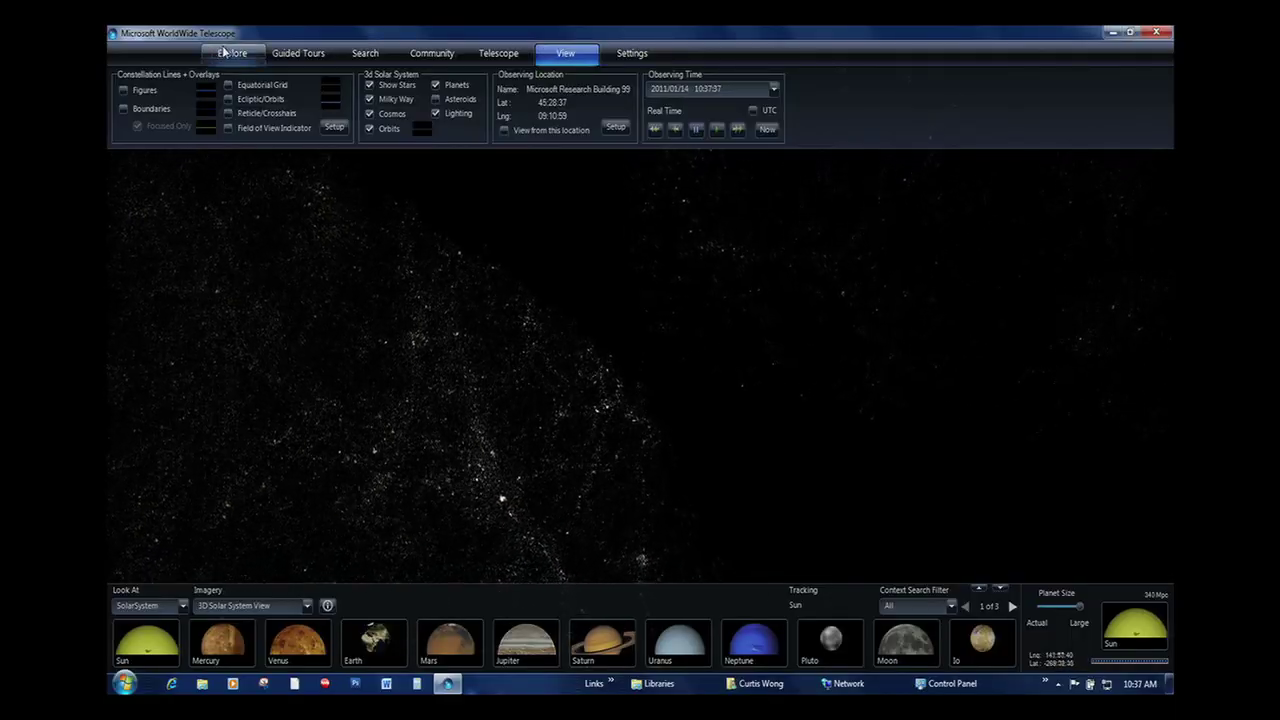
Step: Zoom and rotate the 3D galaxy survey clouds, then show the Guided Tours categories
{"action": "left_click", "coordinate": [228, 53]}
{"action": "scroll", "coordinate": [548, 357], "scroll_direction": "down", "scroll_amount": 5}
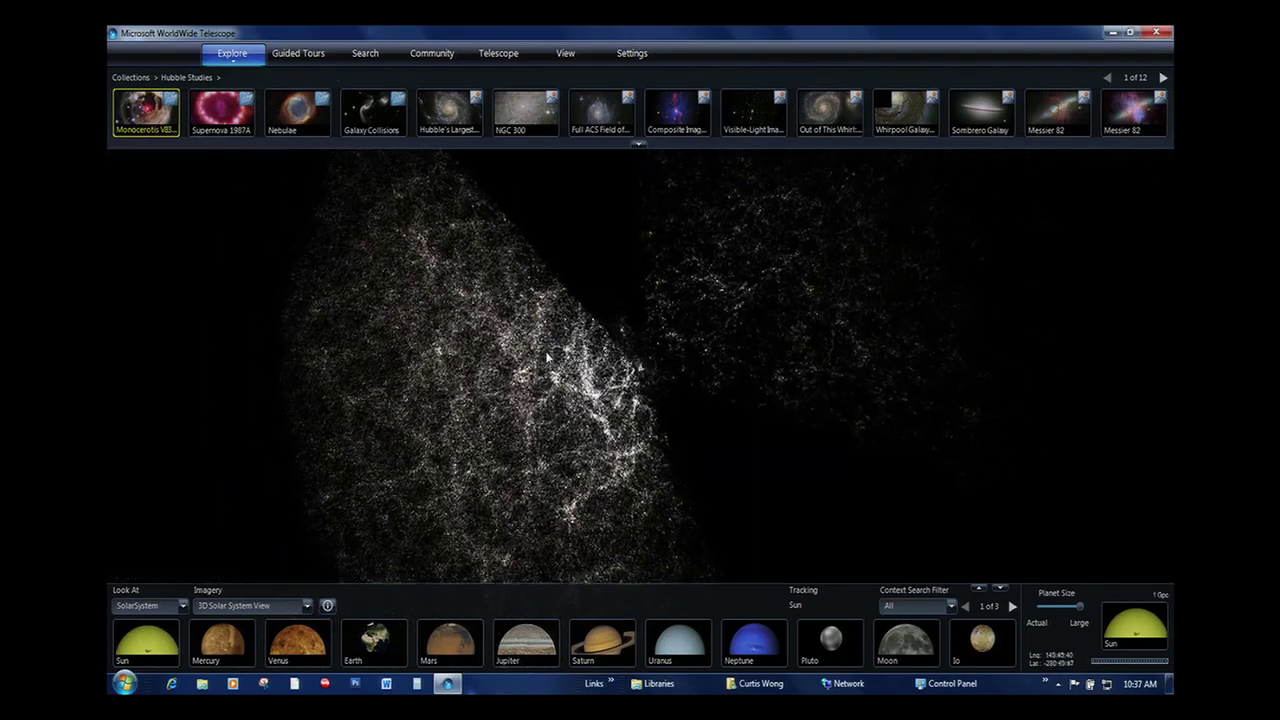
{"action": "scroll", "coordinate": [700, 395], "scroll_direction": "up", "scroll_amount": 3}
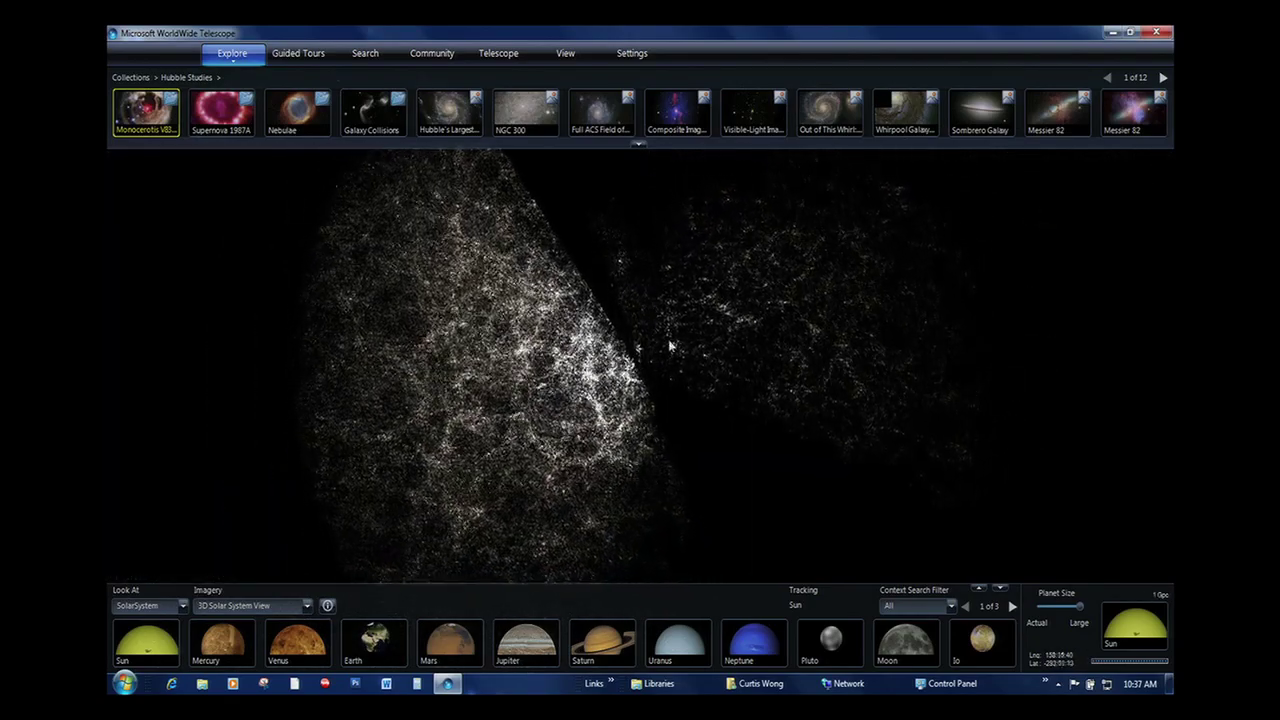
{"action": "scroll", "coordinate": [336, 251], "scroll_direction": "up", "scroll_amount": 3}
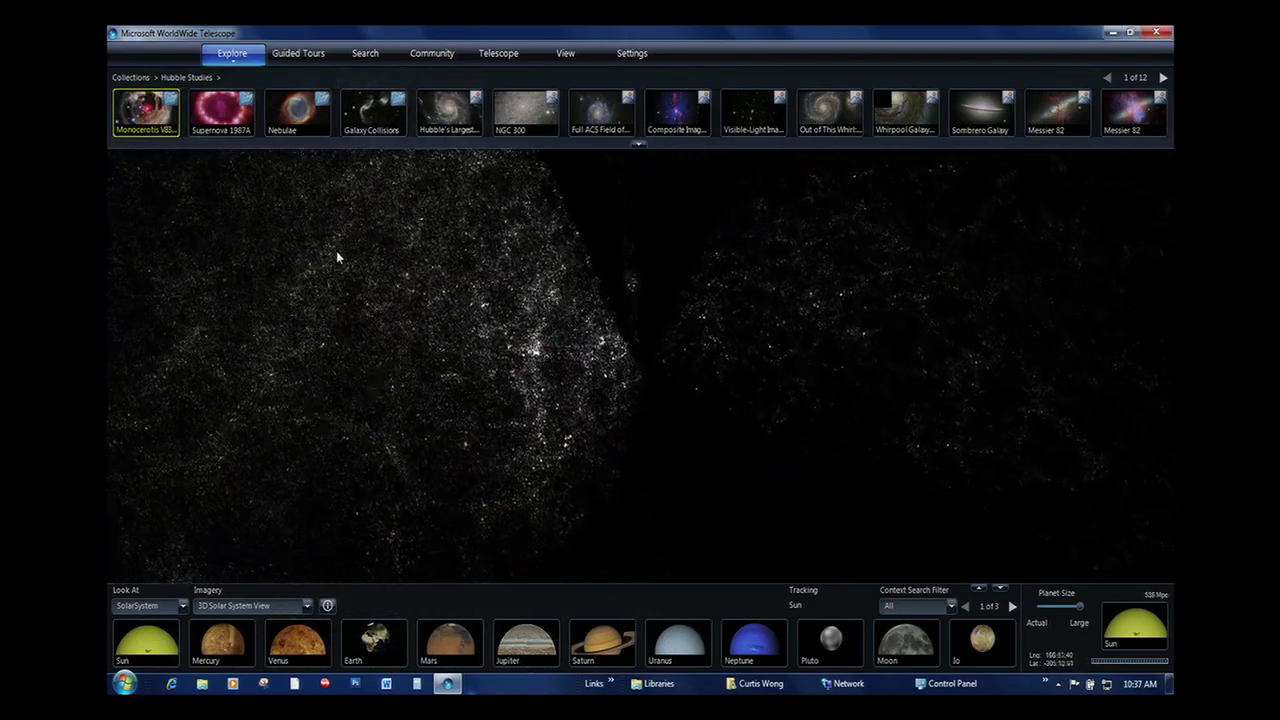
{"action": "left_click_drag", "start_coordinate": [347, 253], "coordinate": [342, 220]}
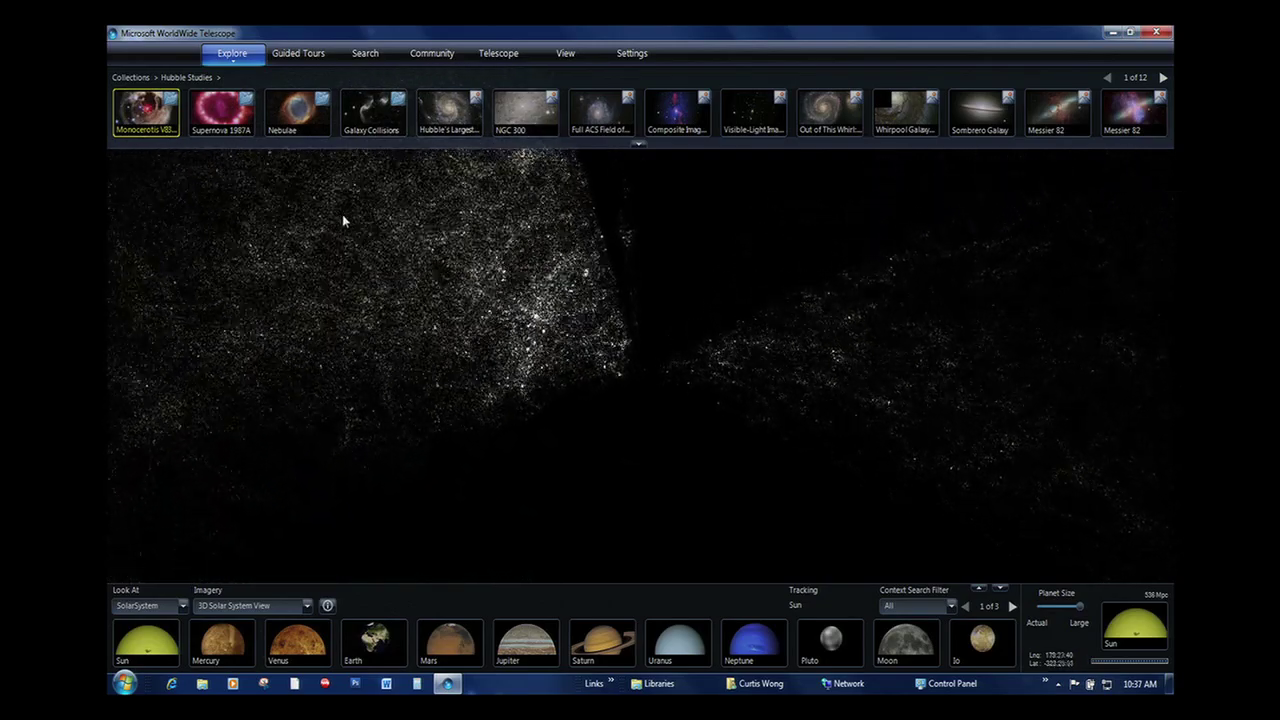
{"action": "left_click", "coordinate": [312, 53]}
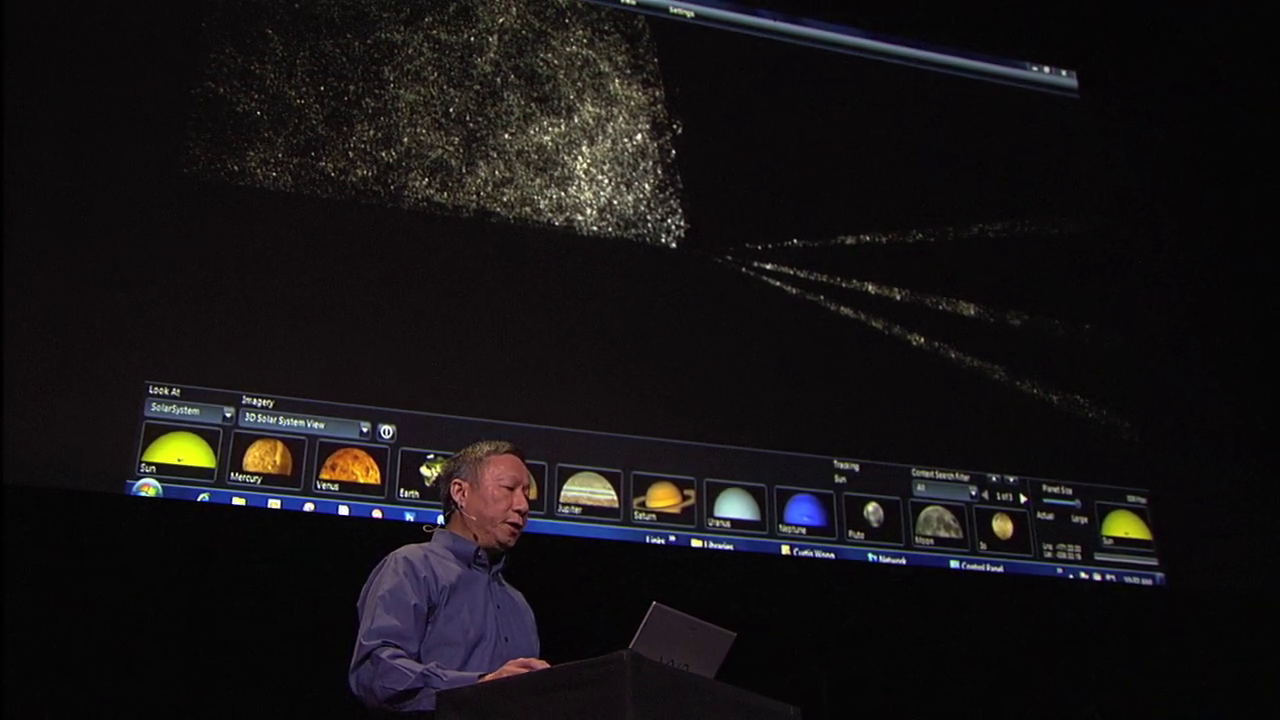
{"action": "mouse_move", "coordinate": [441, 16]}
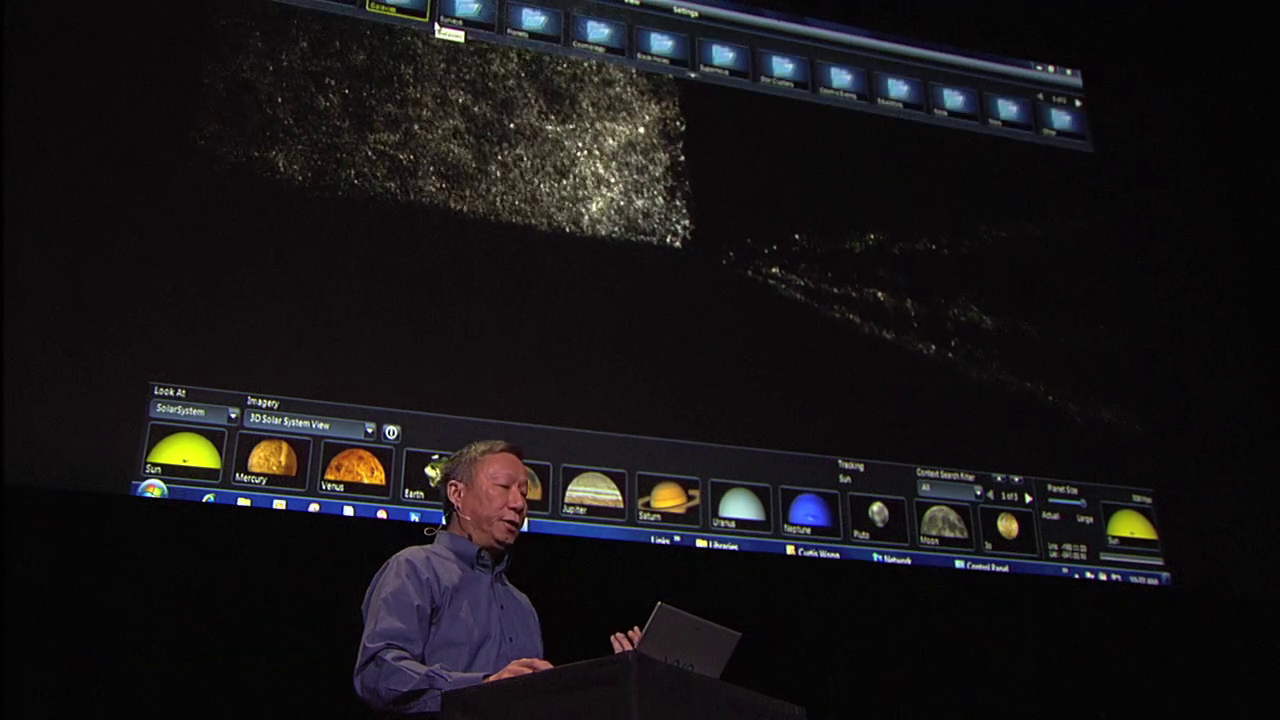
Step: Play the Dust & Us tour from the nebula tours category
{"action": "left_click", "coordinate": [425, 14]}
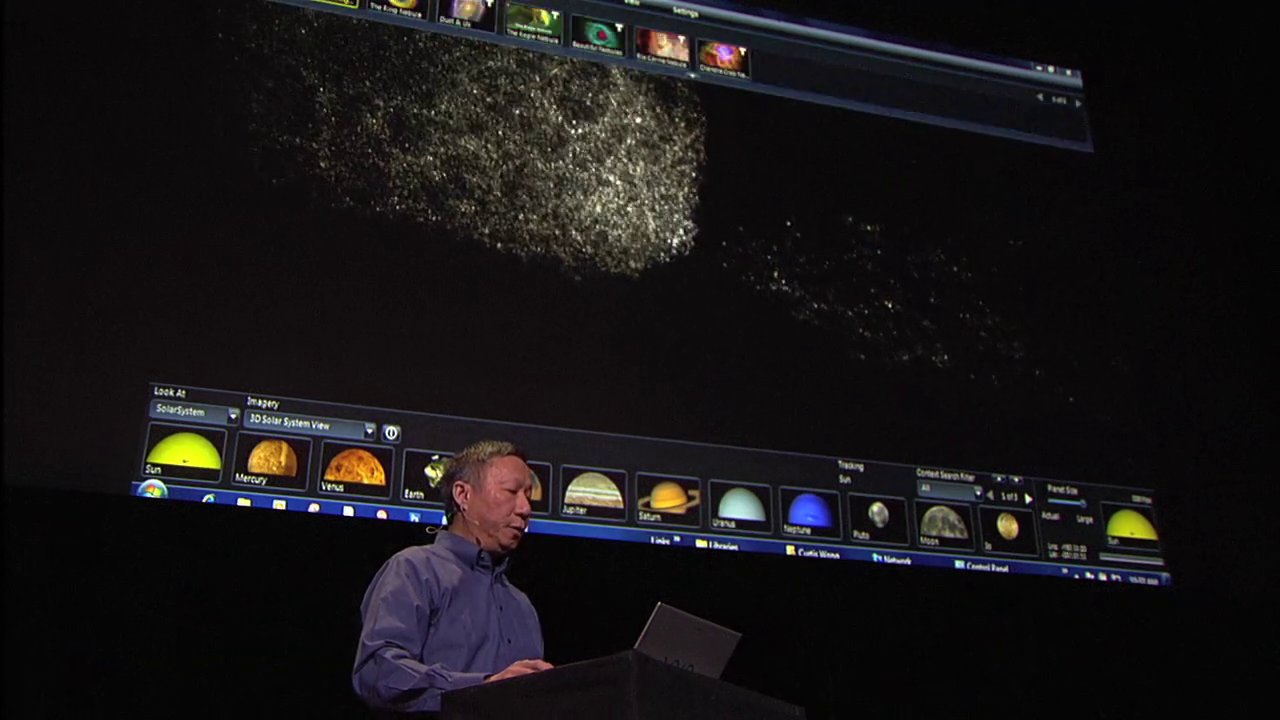
{"action": "mouse_move", "coordinate": [468, 17]}
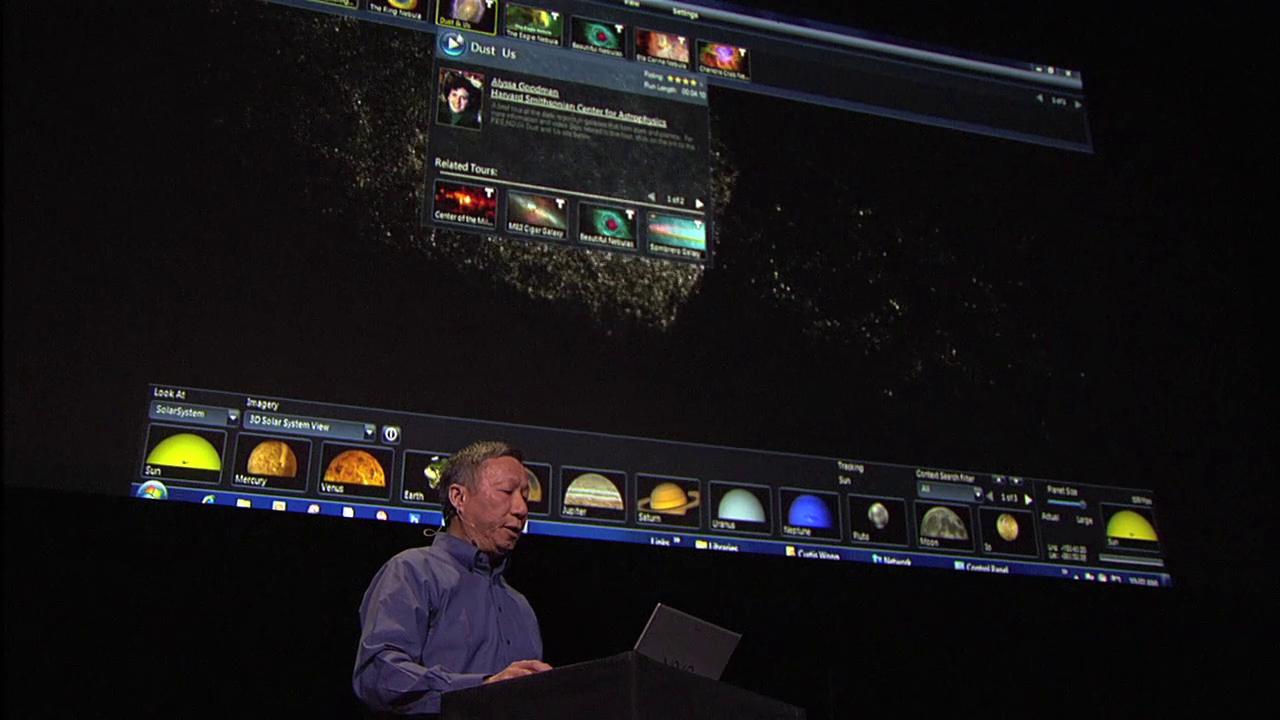
{"action": "left_click", "coordinate": [452, 45]}
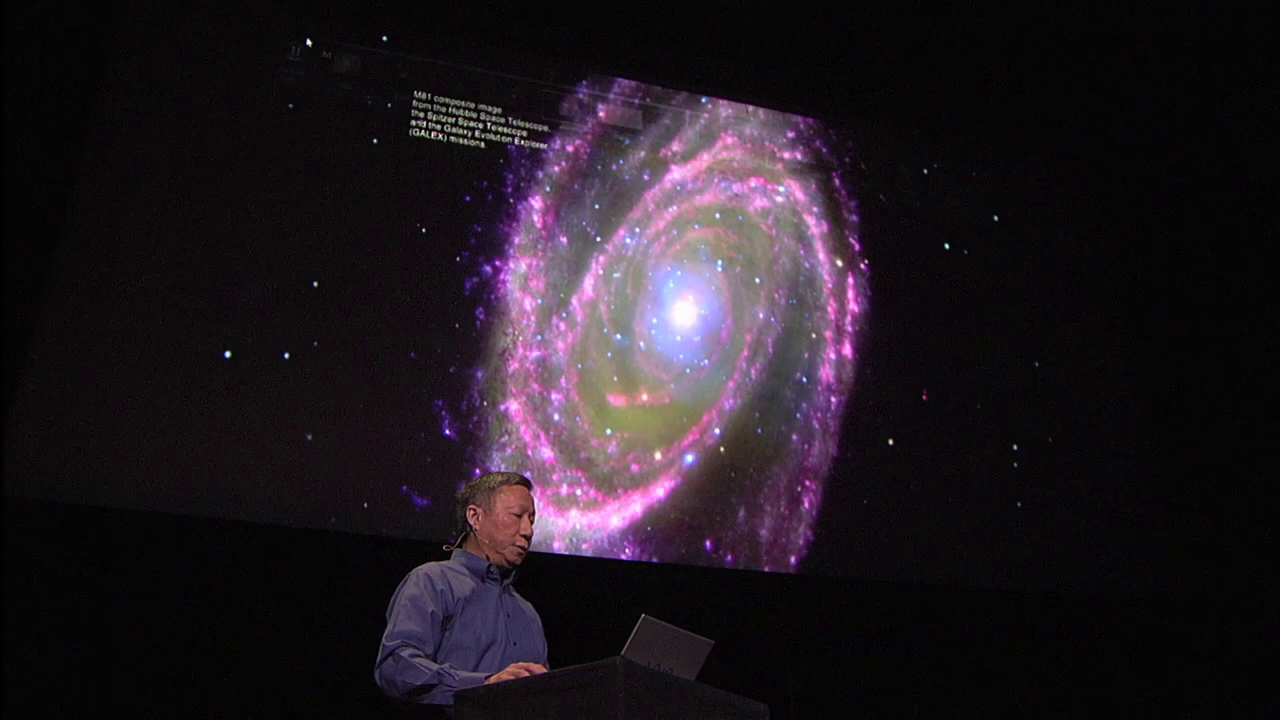
Step: Pause the Dust & Us tour and preview the M81 wavelength thumbnails in the context strip
{"action": "left_click", "coordinate": [308, 42]}
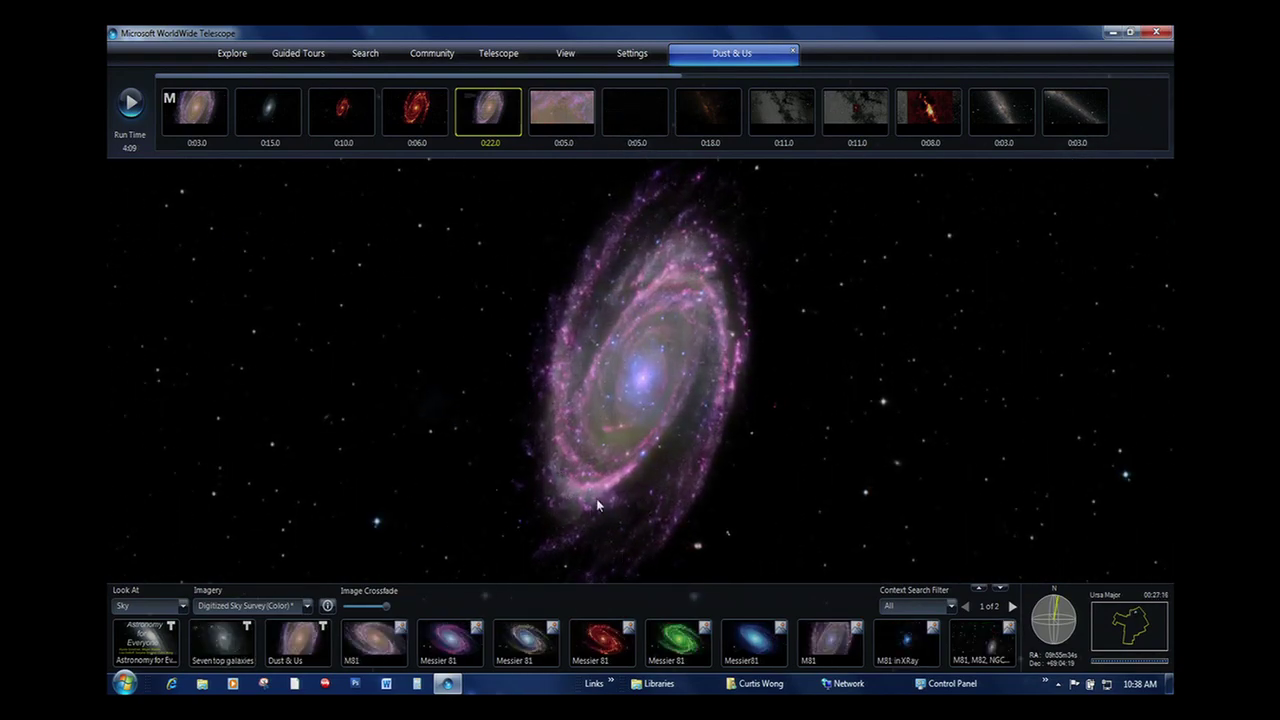
{"action": "mouse_move", "coordinate": [633, 645]}
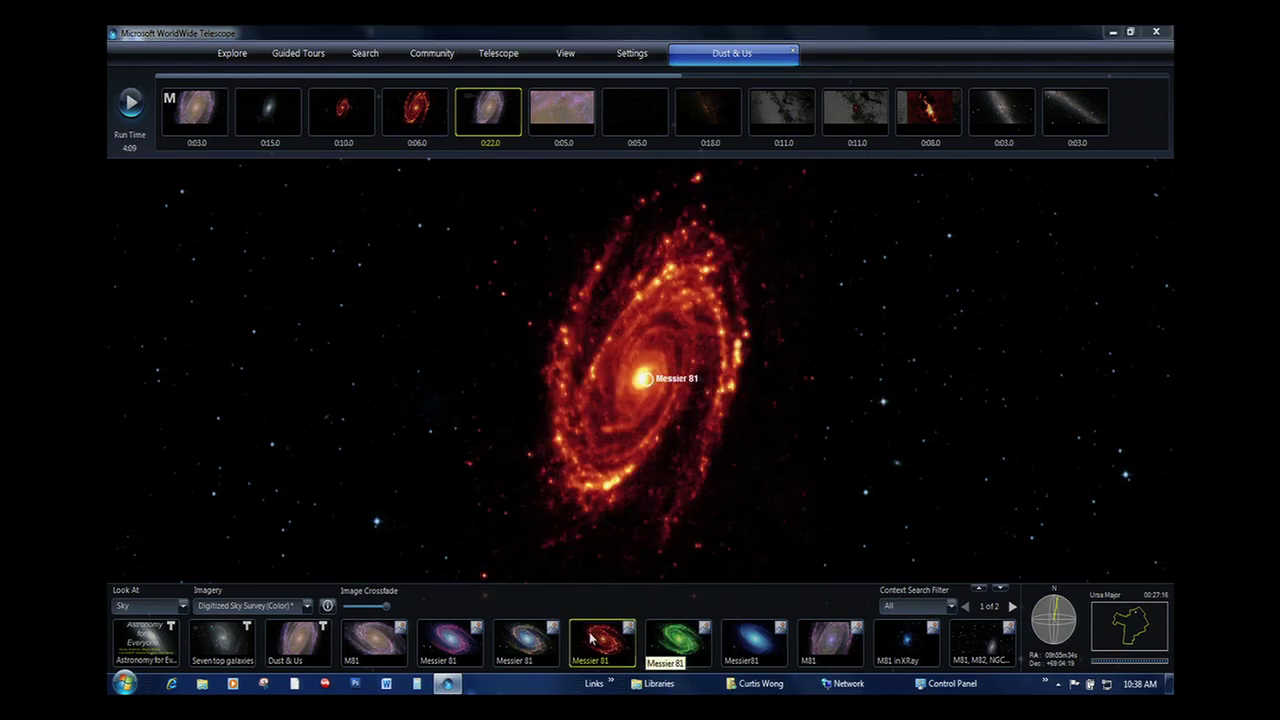
{"action": "mouse_move", "coordinate": [907, 650]}
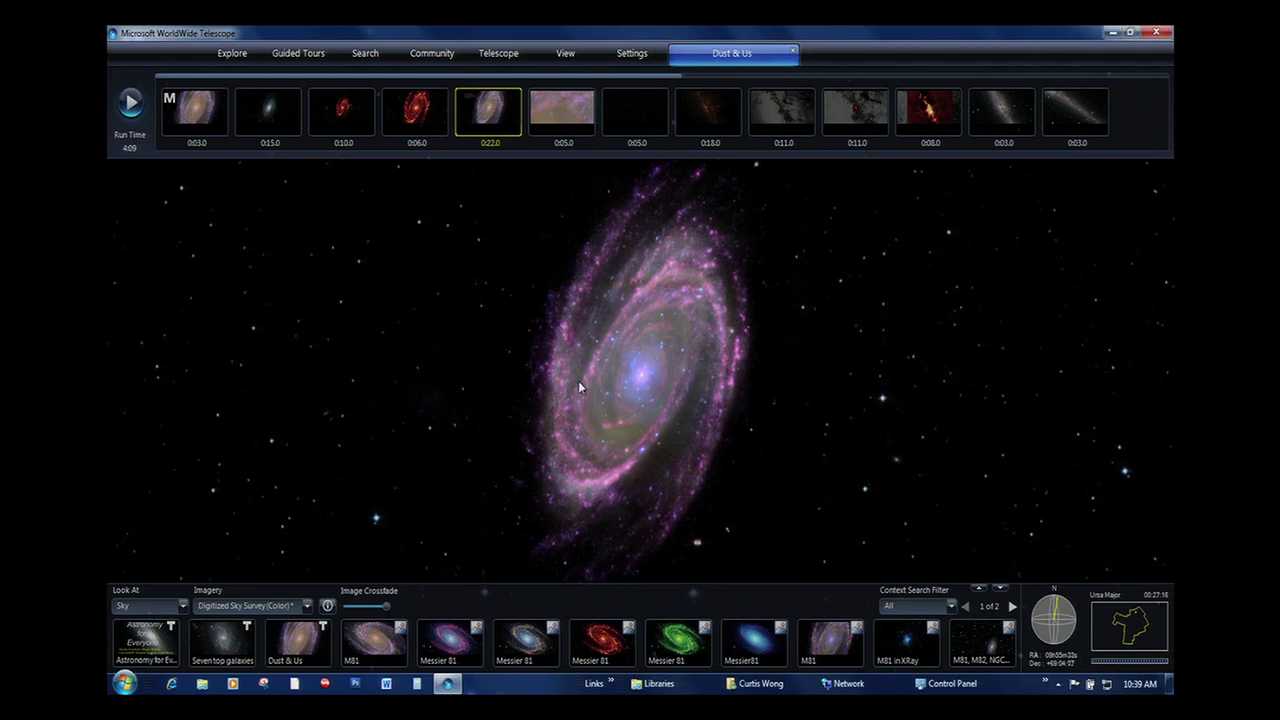
{"action": "left_click_drag", "start_coordinate": [578, 381], "coordinate": [567, 332]}
Step: Show M81 in the Finder Scope and look it up on Wikipedia
{"action": "right_click", "coordinate": [597, 294]}
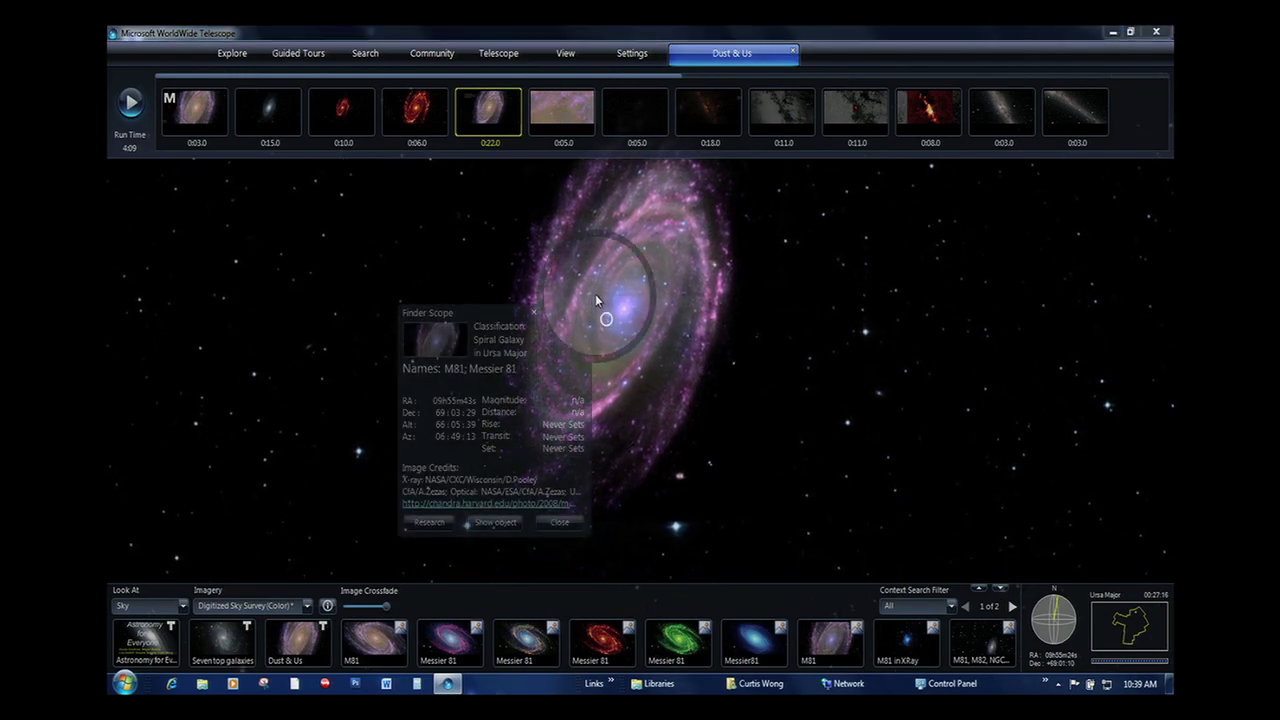
{"action": "left_click", "coordinate": [447, 528]}
{"action": "mouse_move", "coordinate": [548, 519]}
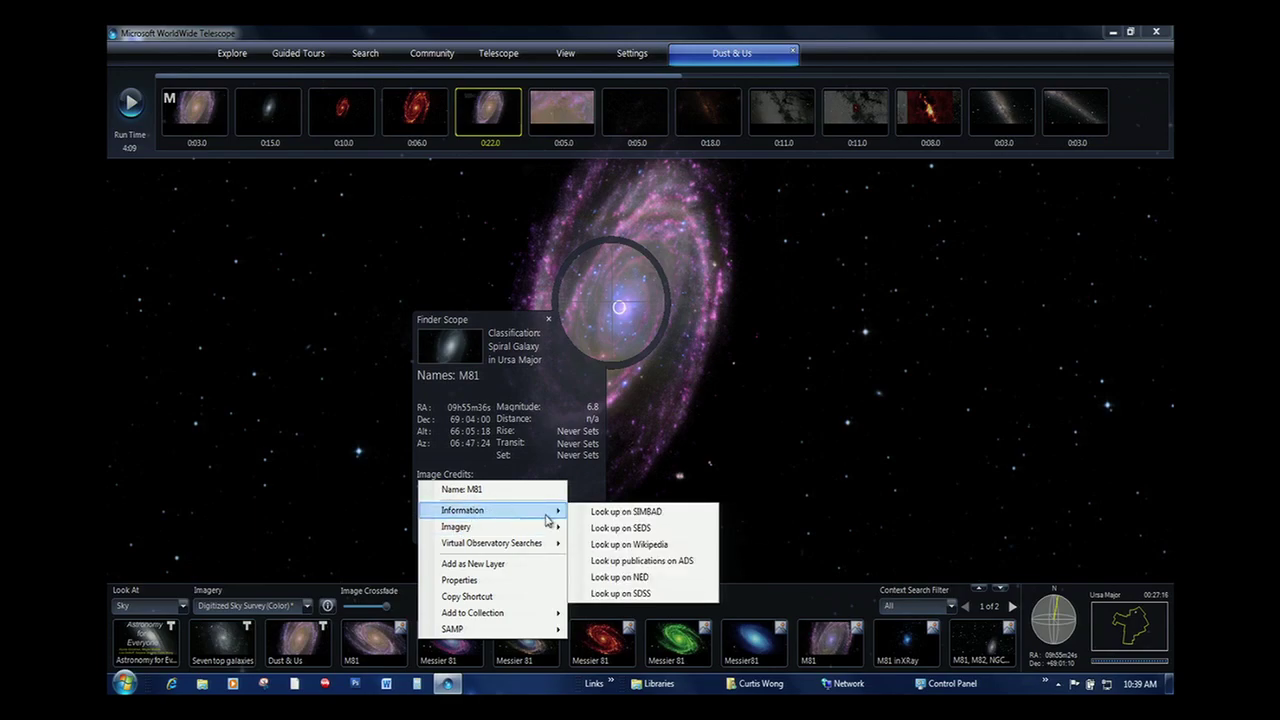
{"action": "left_click", "coordinate": [616, 548]}
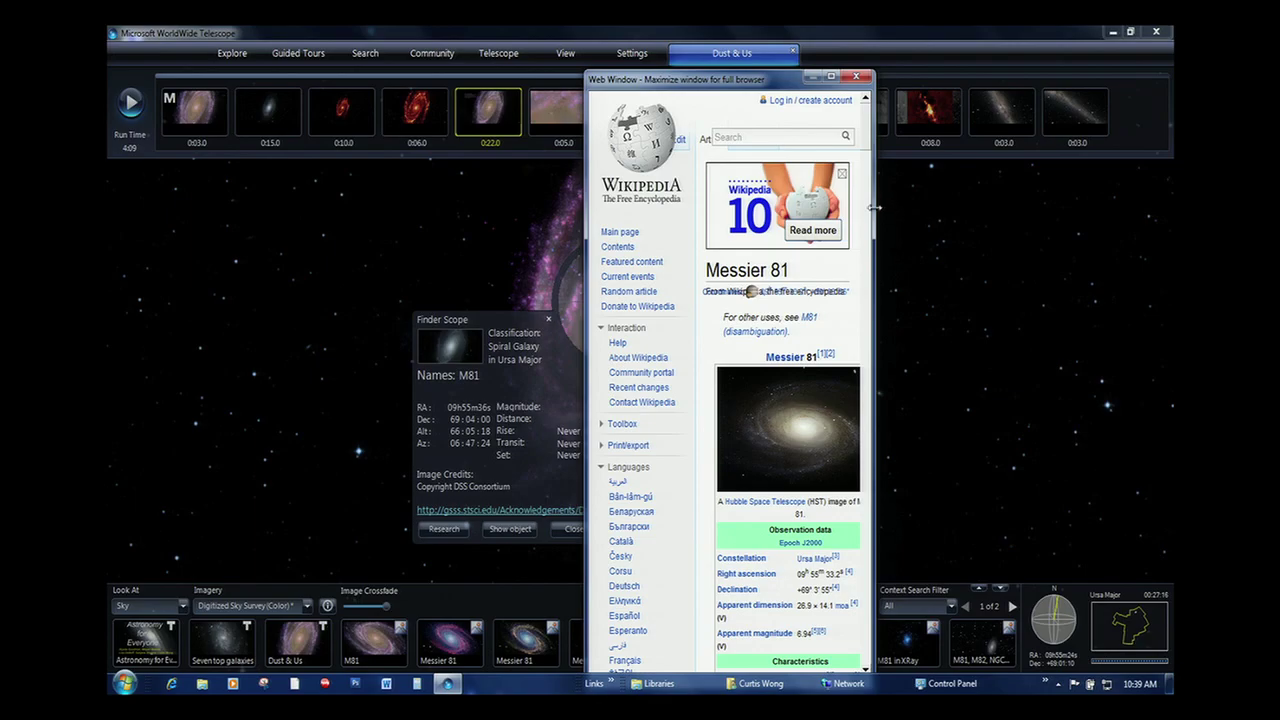
Step: Widen and close the Wikipedia window, then reopen M81's Research options
{"action": "left_click_drag", "start_coordinate": [879, 208], "coordinate": [1032, 205]}
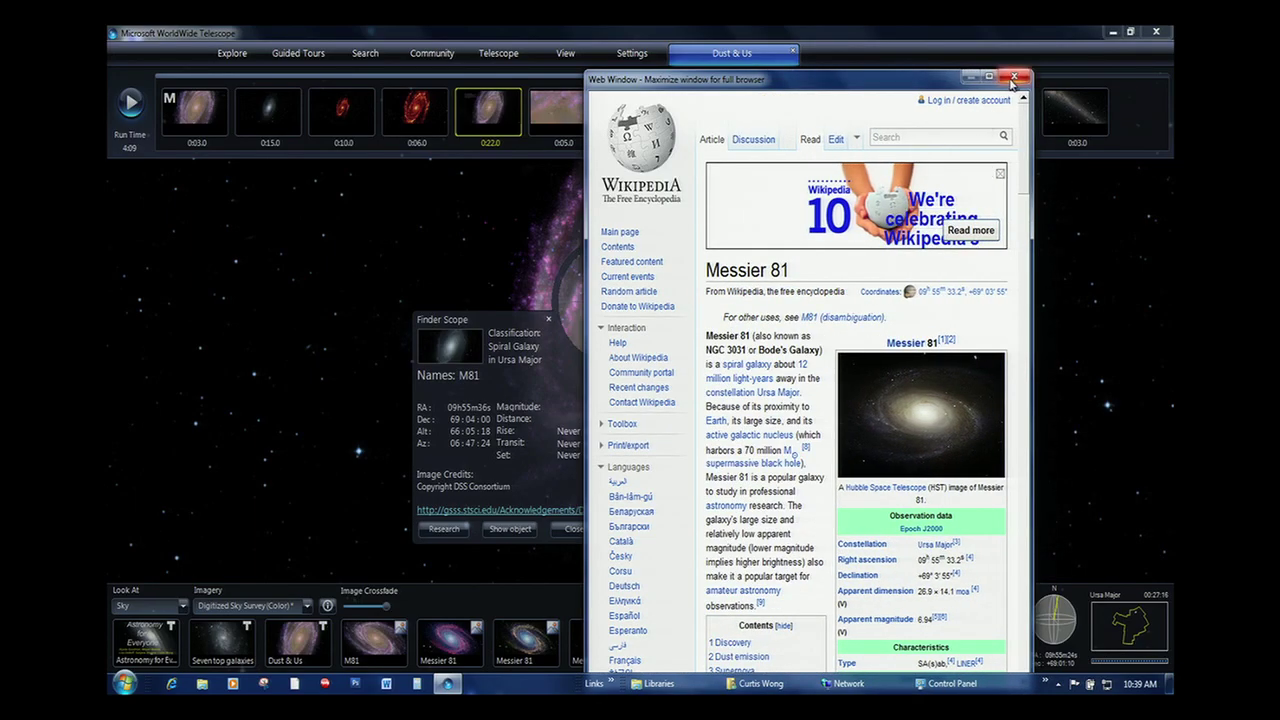
{"action": "left_click", "coordinate": [1013, 78]}
{"action": "left_click", "coordinate": [447, 530]}
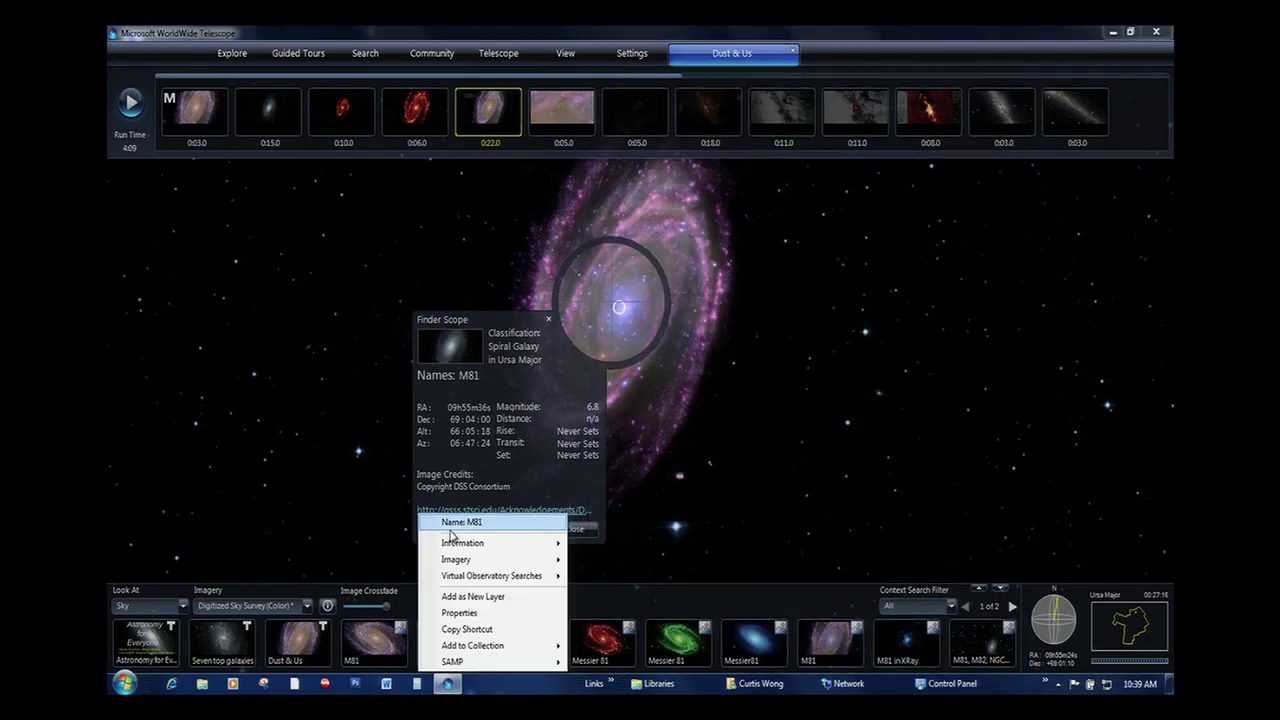
{"action": "mouse_move", "coordinate": [476, 552]}
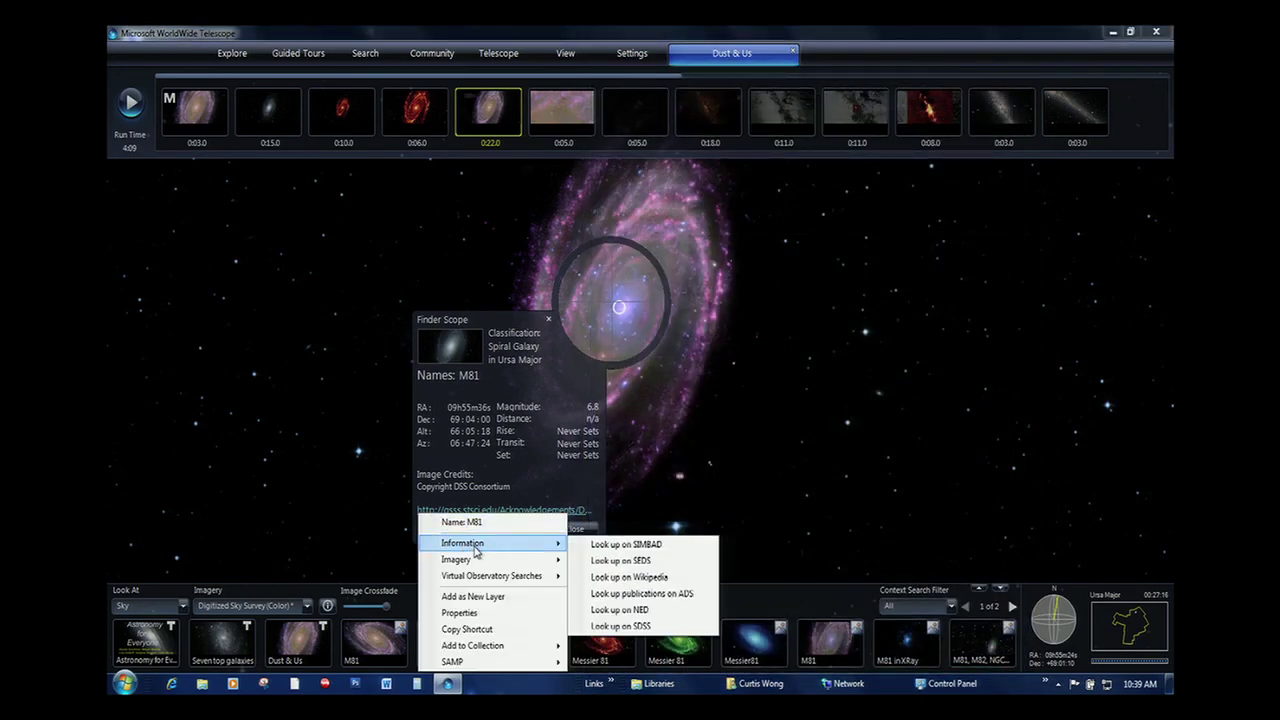
Step: Look up M81 publications on ADS, then close the results and Finder Scope and zoom out
{"action": "left_click", "coordinate": [615, 596]}
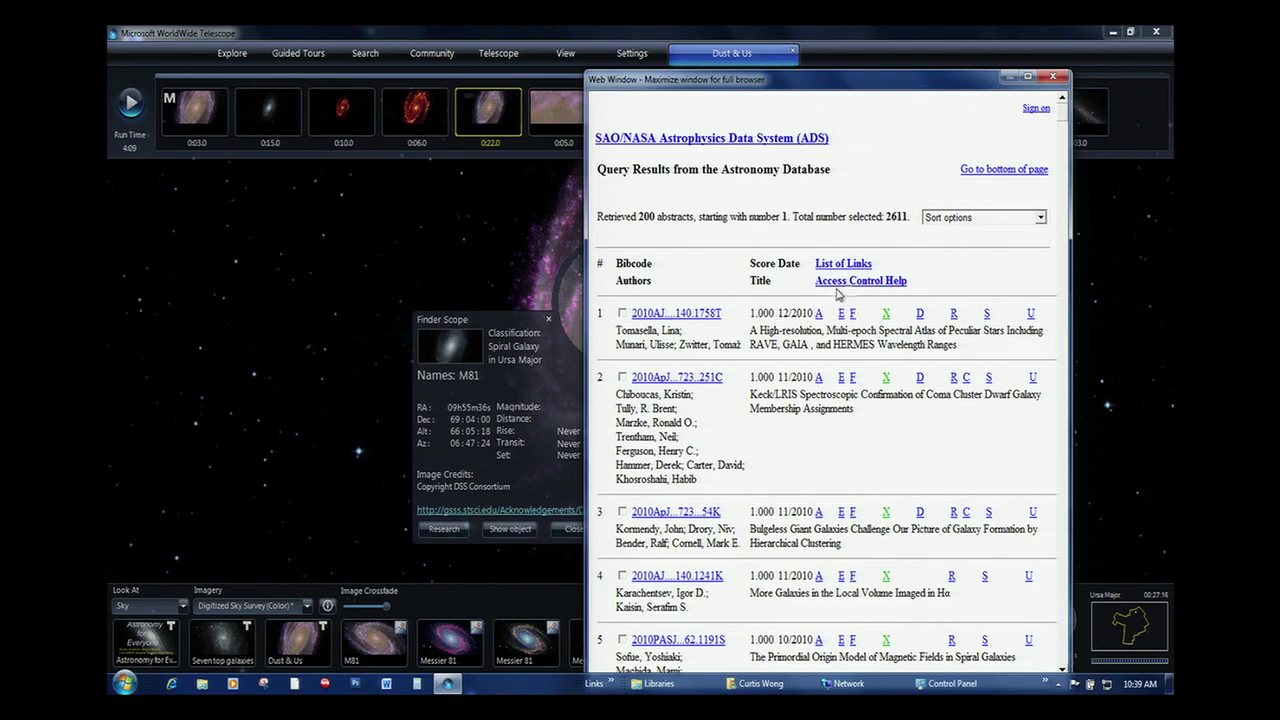
{"action": "left_click", "coordinate": [1051, 80]}
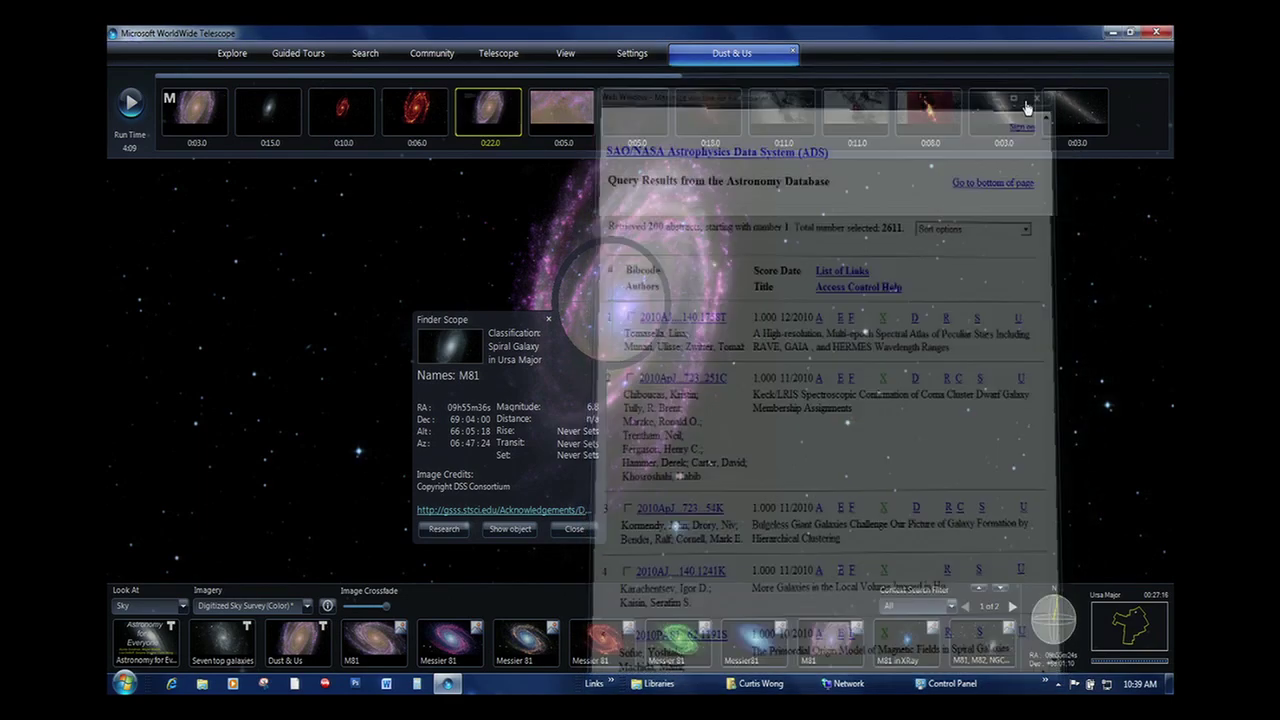
{"action": "left_click", "coordinate": [548, 320]}
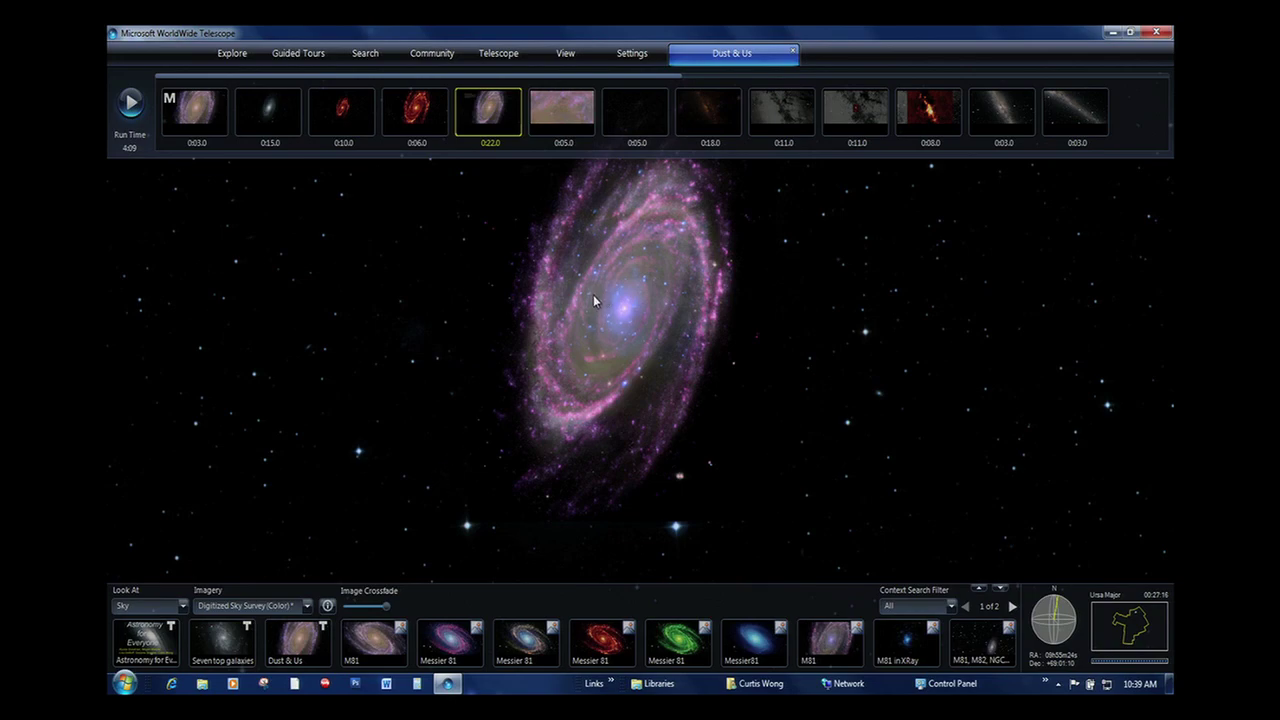
{"action": "scroll", "coordinate": [593, 299], "scroll_direction": "down", "scroll_amount": 5}
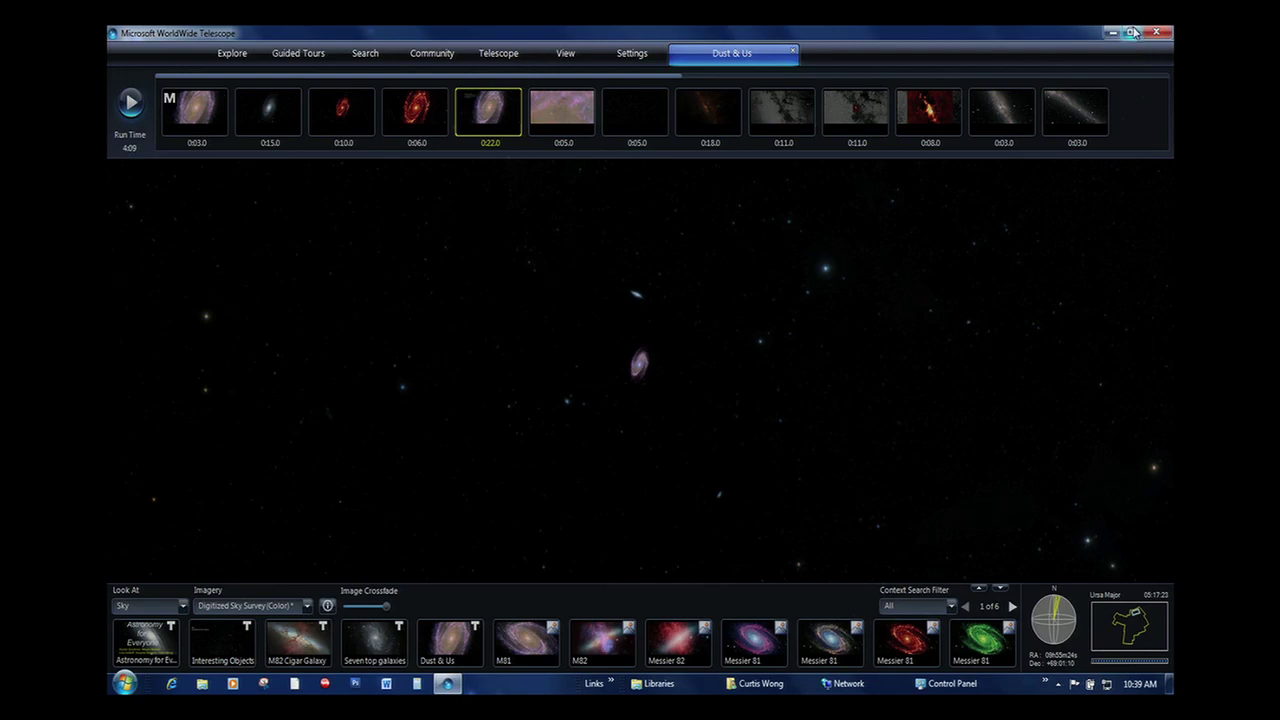
Step: Restore down WorldWide Telescope and open the 0v9 EQ HuchraTuva tour file from the desktop
{"action": "left_click", "coordinate": [1132, 32]}
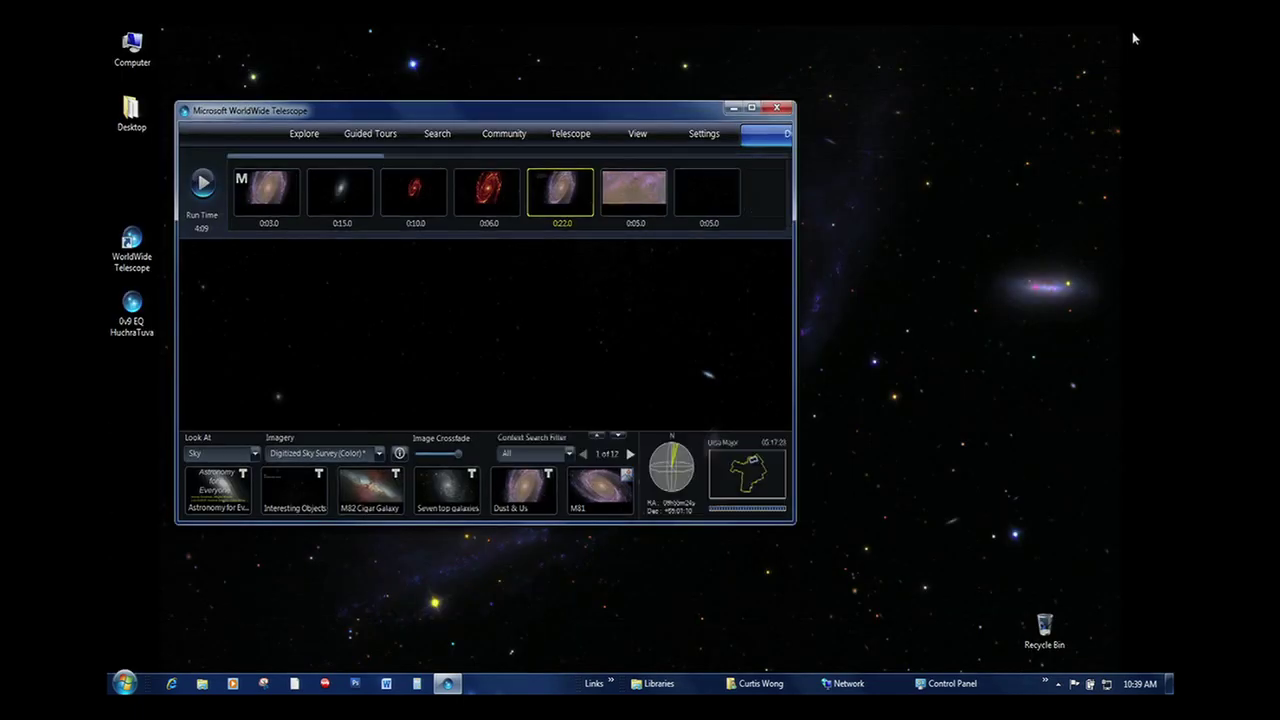
{"action": "left_click", "coordinate": [139, 315]}
{"action": "double_click", "coordinate": [141, 318]}
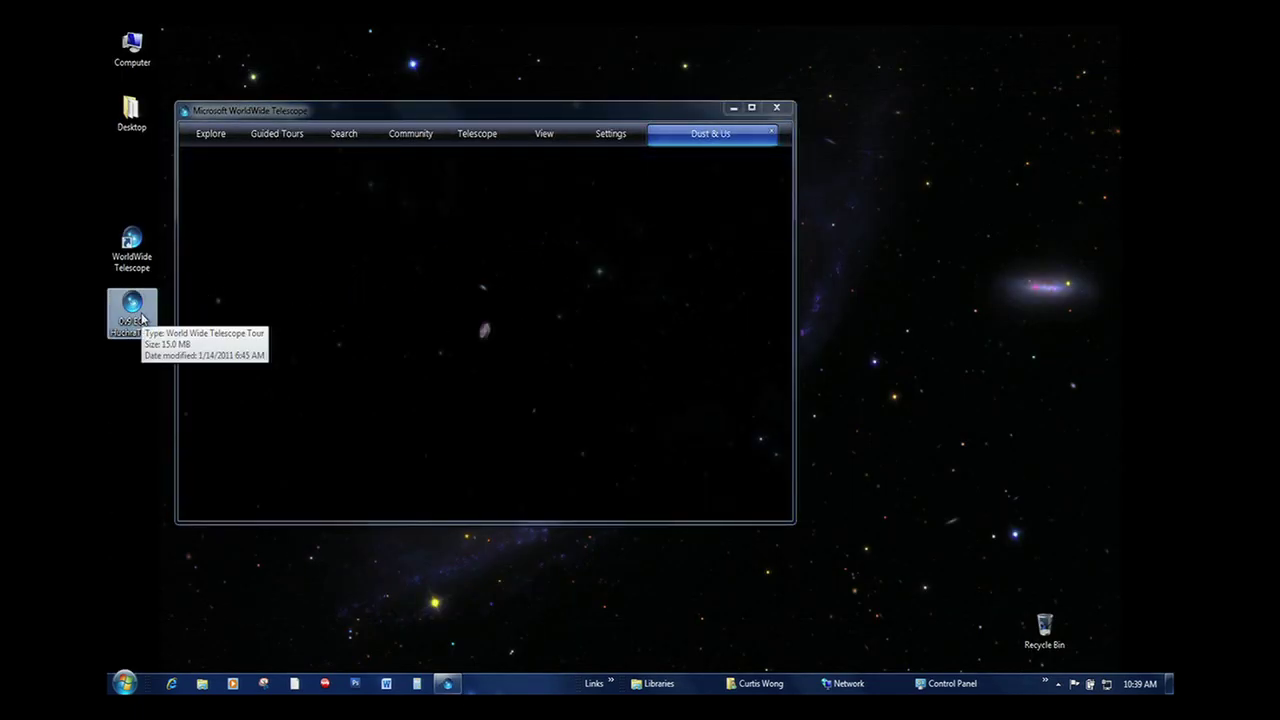
Step: Maximize WorldWide Telescope and let the Huchra tour play, advancing past the earthquakes slide
{"action": "left_click", "coordinate": [751, 108]}
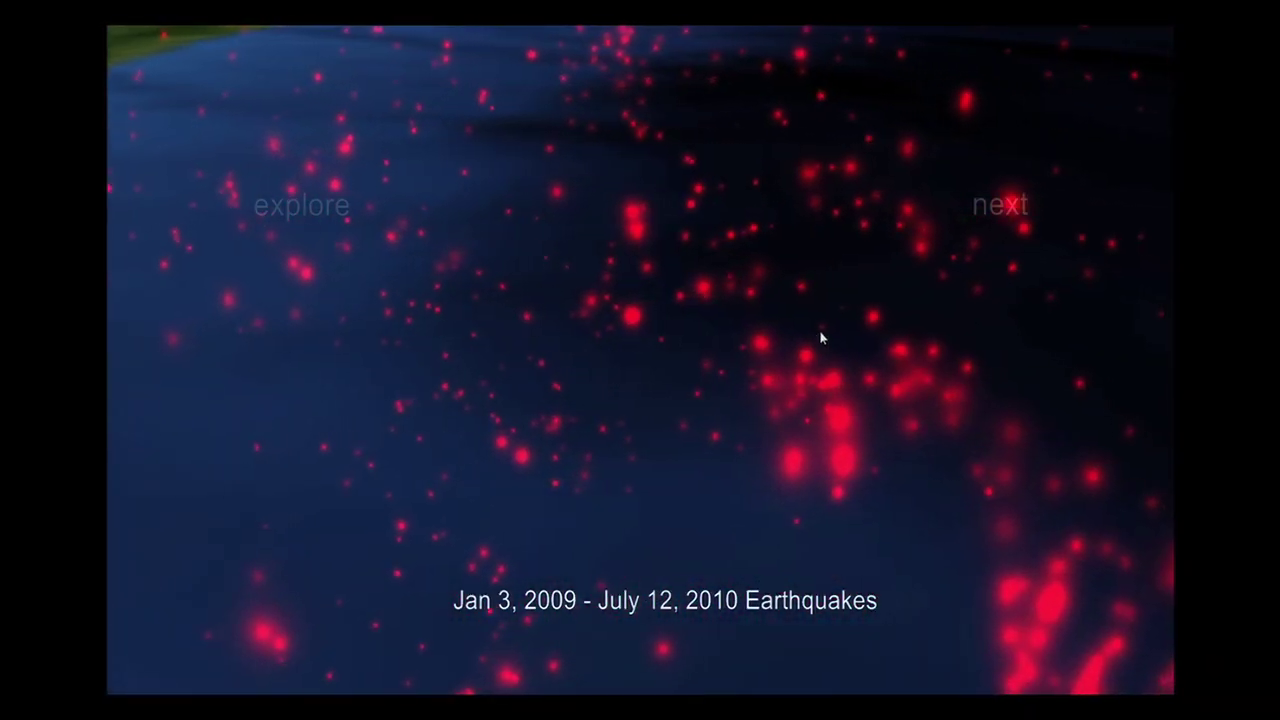
{"action": "left_click", "coordinate": [995, 212]}
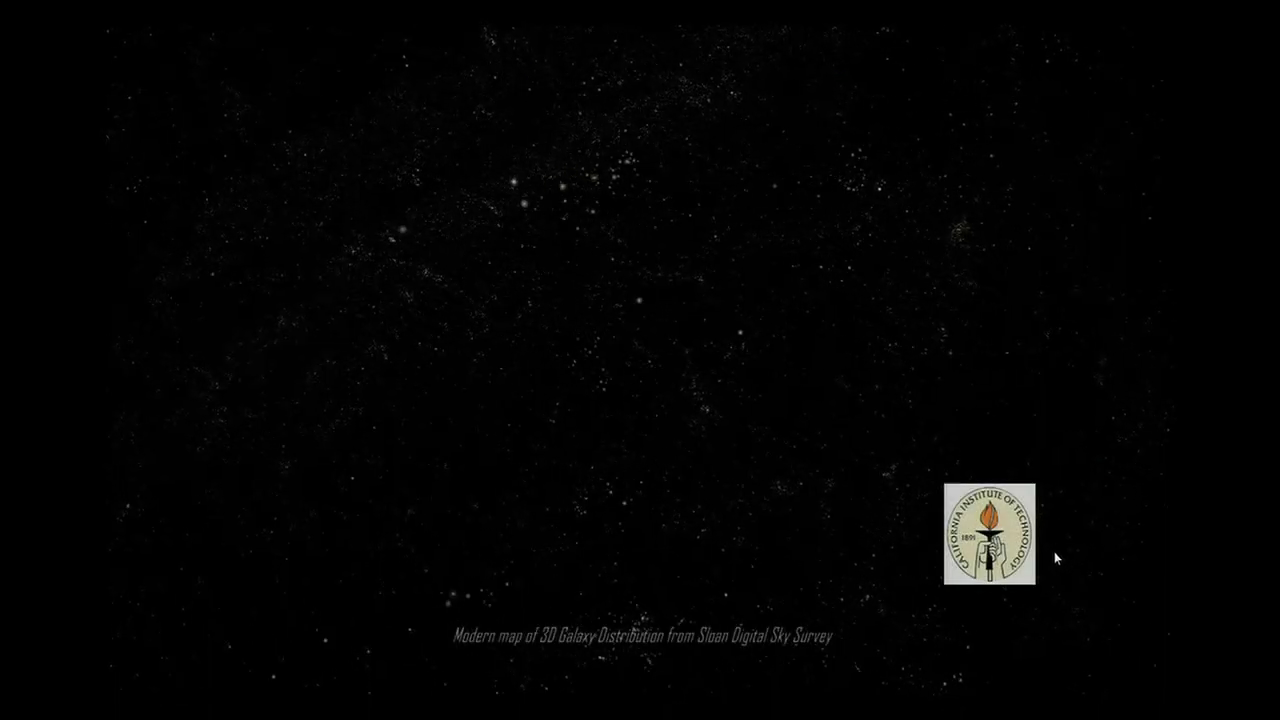
Step: Advance to the galaxy pair slide and open the Huchra 1975 Nature article's ADS abstract
{"action": "left_click", "coordinate": [985, 537]}
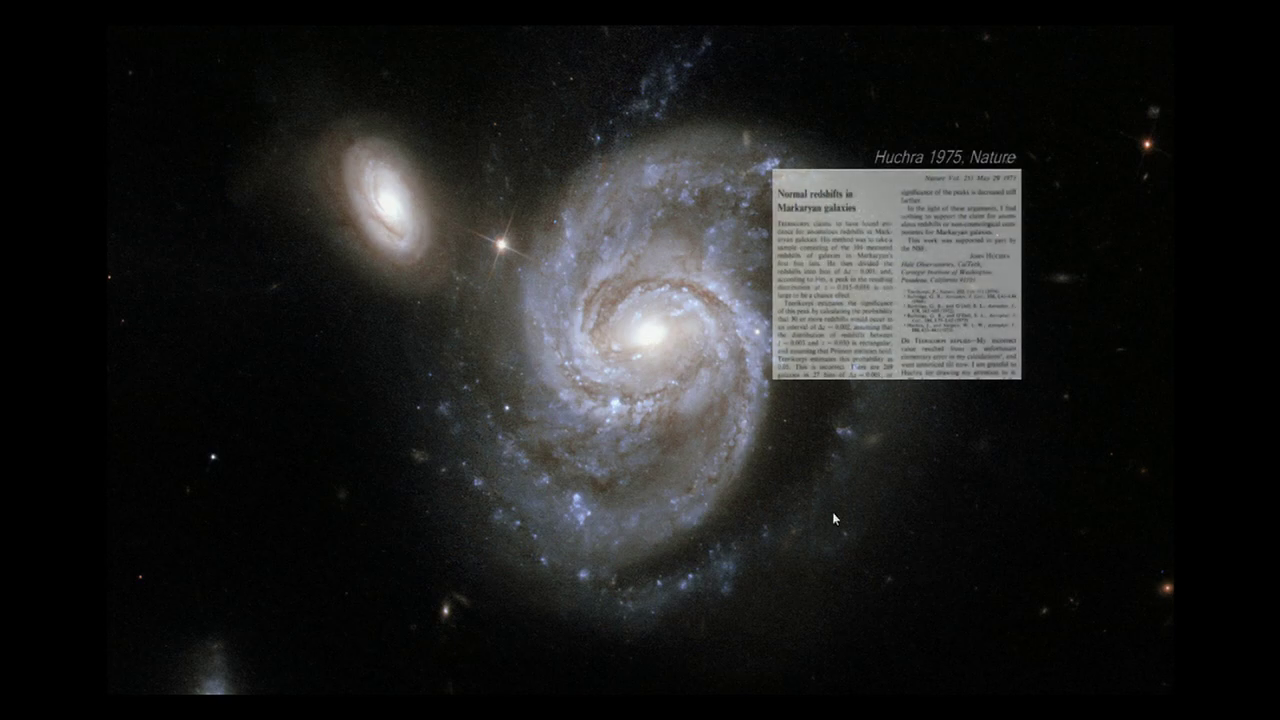
{"action": "left_click", "coordinate": [877, 309]}
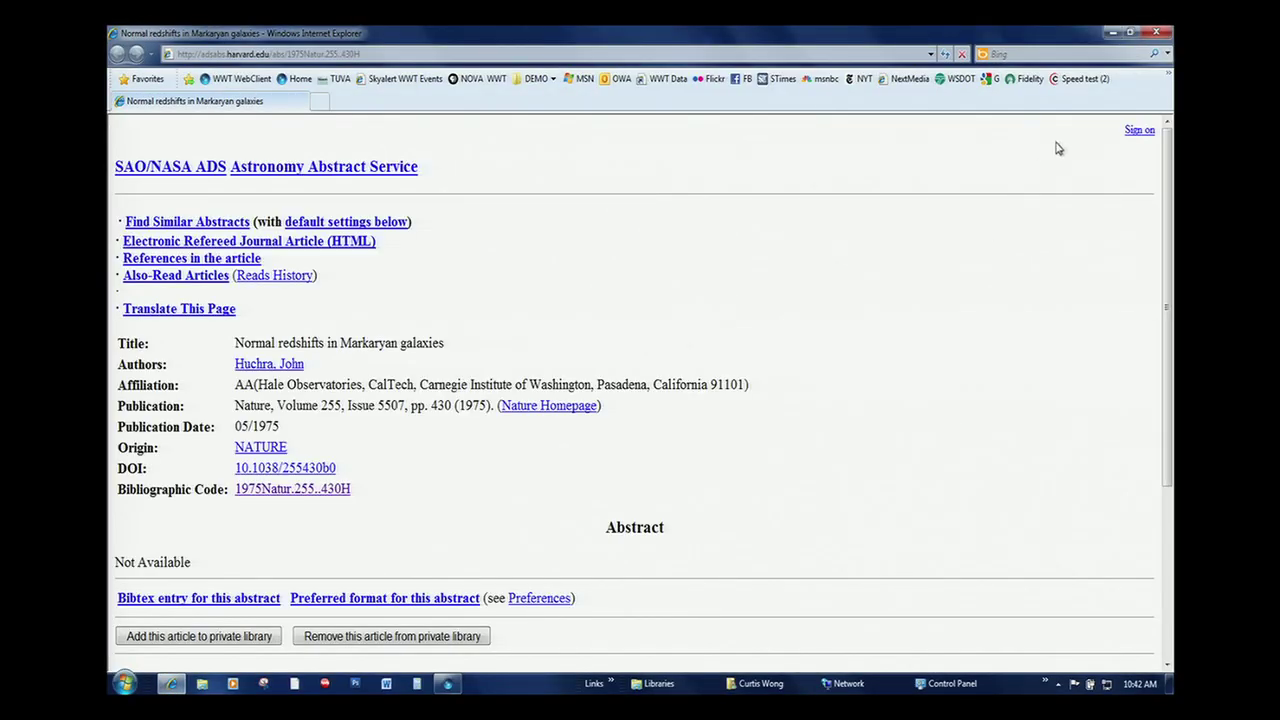
Step: Close the 'Normal redshifts in Markaryan galaxies' abstract in Internet Explorer to resume the tour
{"action": "left_click", "coordinate": [1157, 37]}
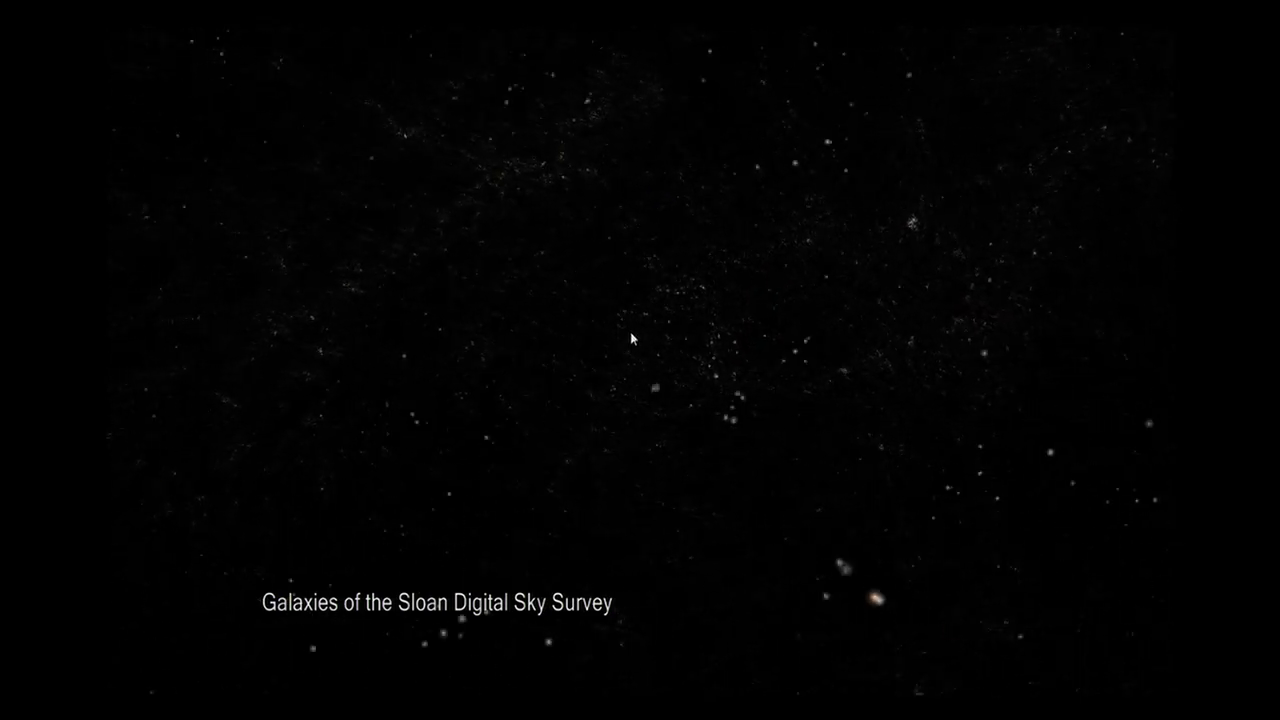
Step: Pause John Huchra's Universe tour from the tour strip
{"action": "mouse_move", "coordinate": [212, 119]}
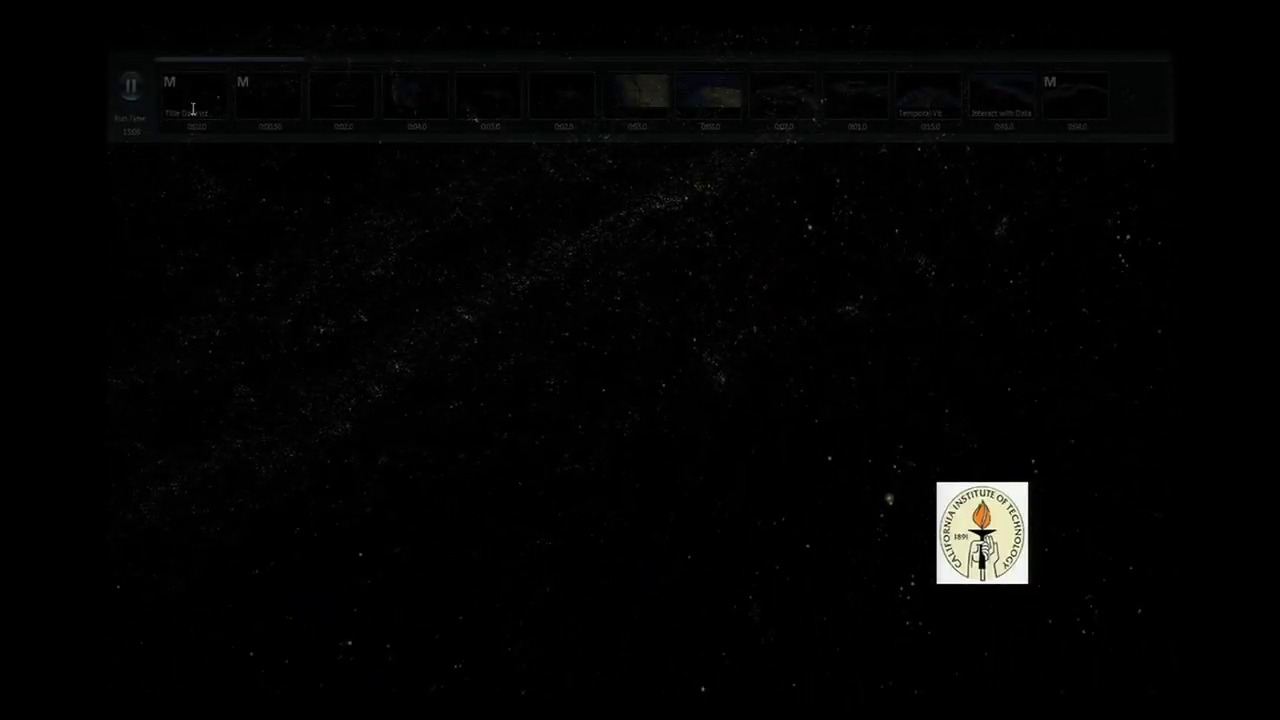
{"action": "left_click", "coordinate": [131, 88]}
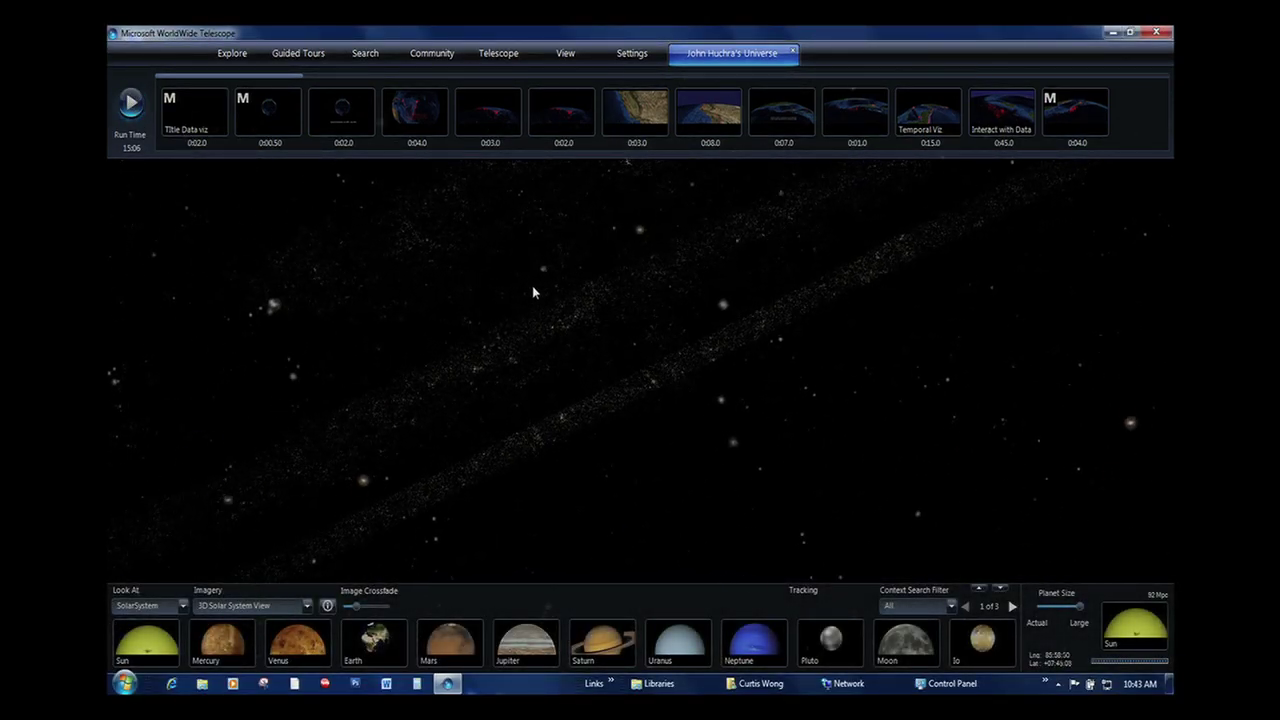
{"action": "right_click", "coordinate": [725, 293]}
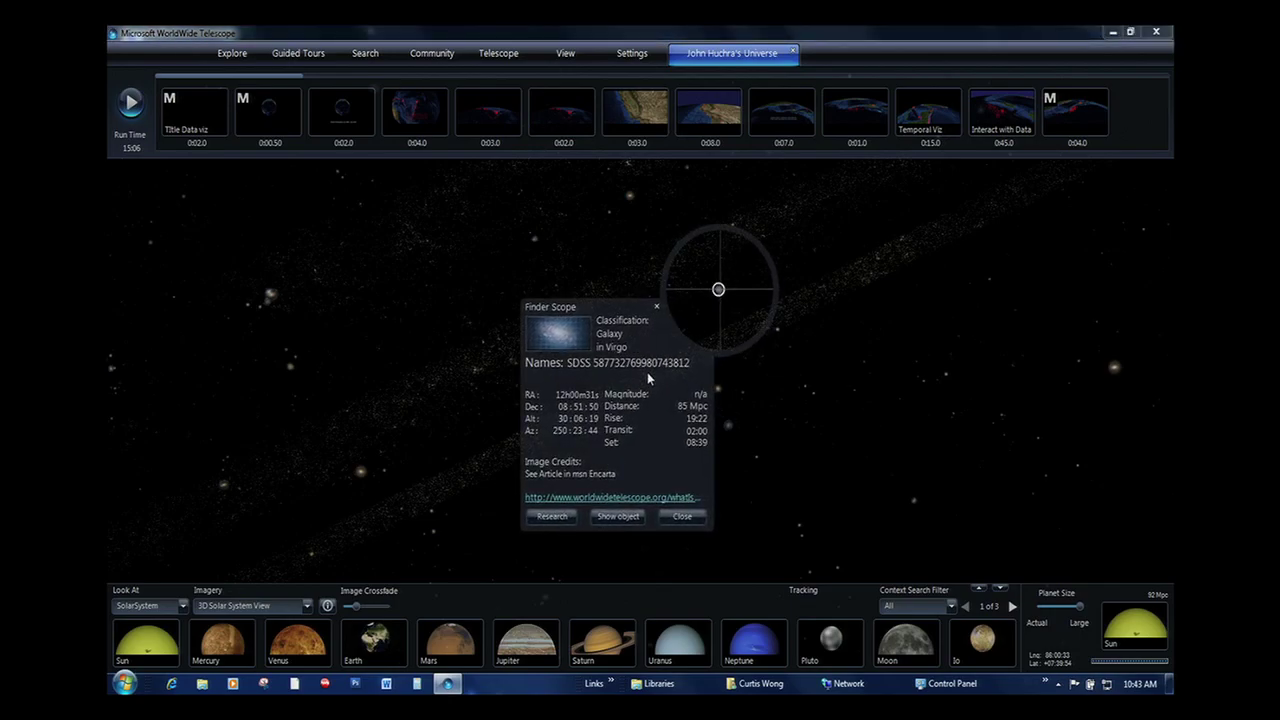
{"action": "left_click", "coordinate": [560, 515]}
{"action": "mouse_move", "coordinate": [632, 543]}
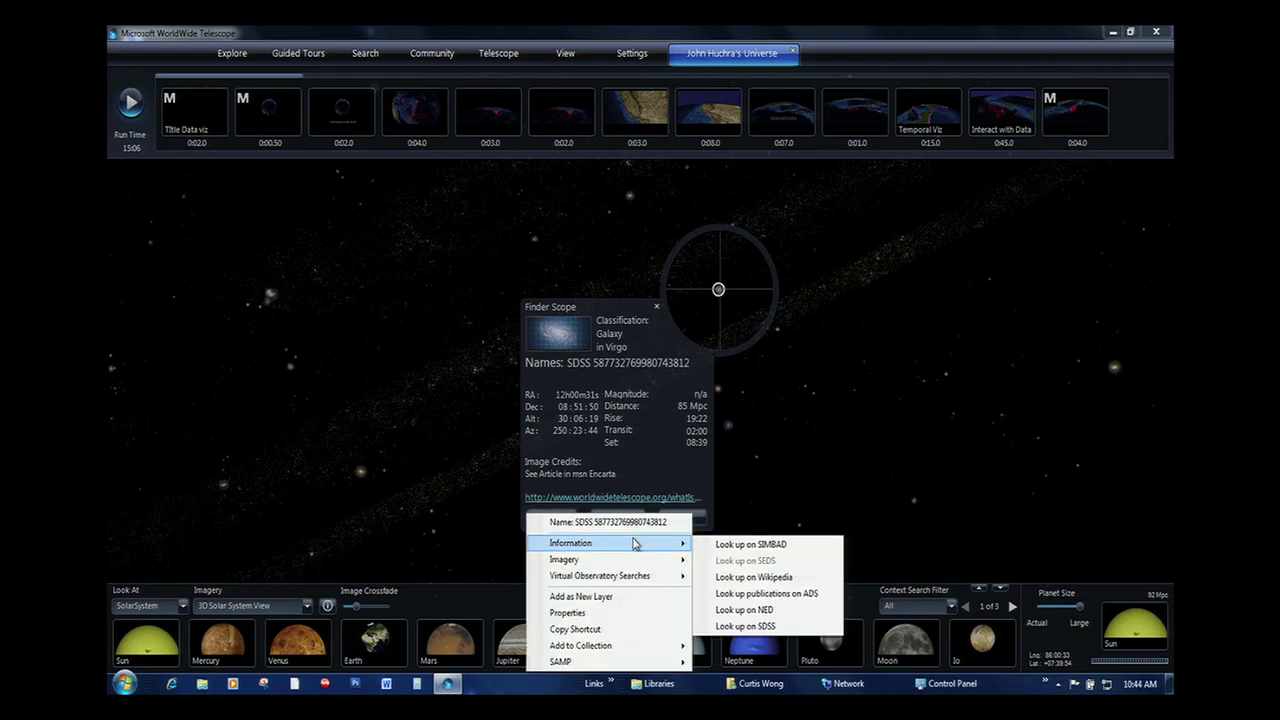
{"action": "left_click", "coordinate": [750, 626]}
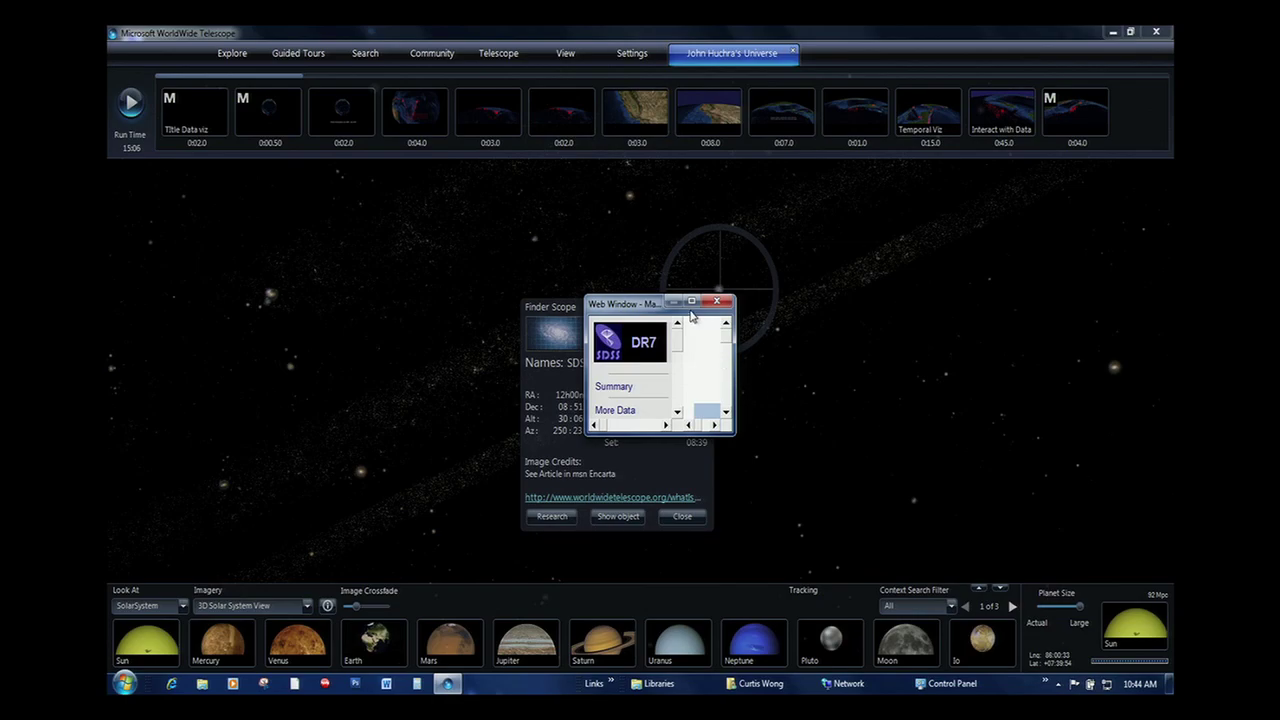
Step: Maximize the galaxy's SDSS record, view its full-size spectrum, then close the browser and Finder Scope
{"action": "left_click", "coordinate": [724, 304]}
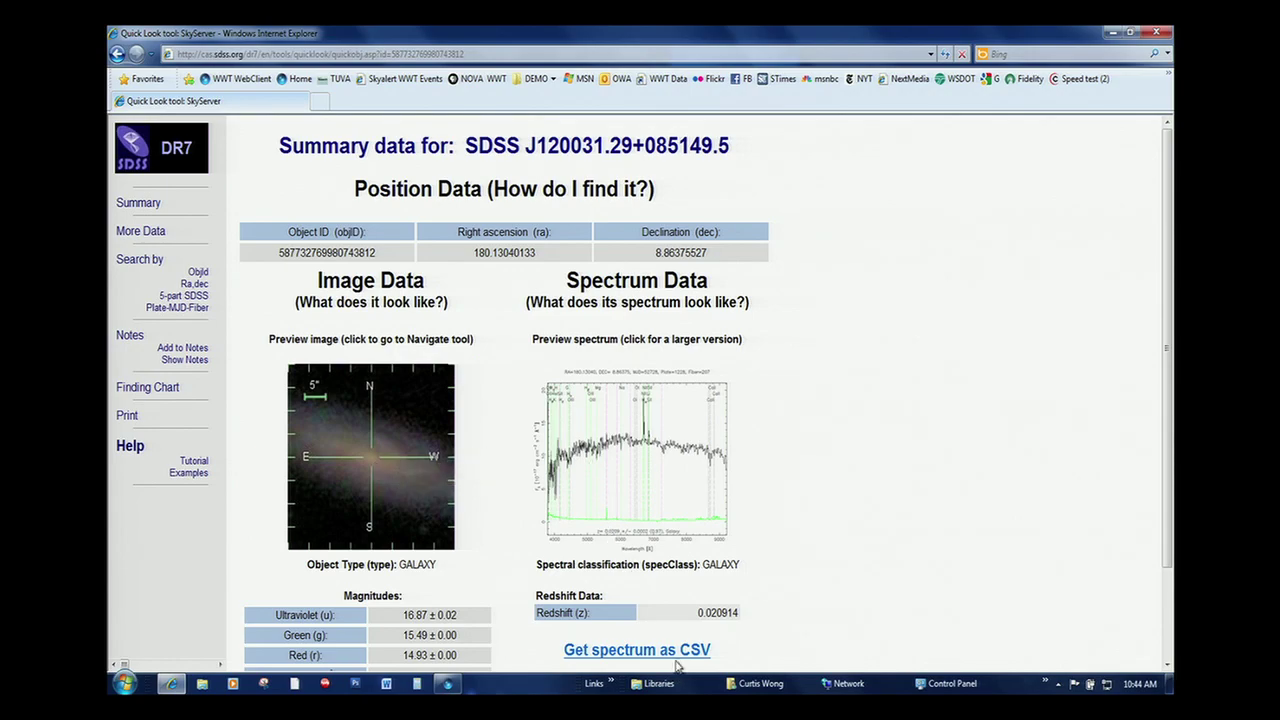
{"action": "left_click", "coordinate": [610, 446]}
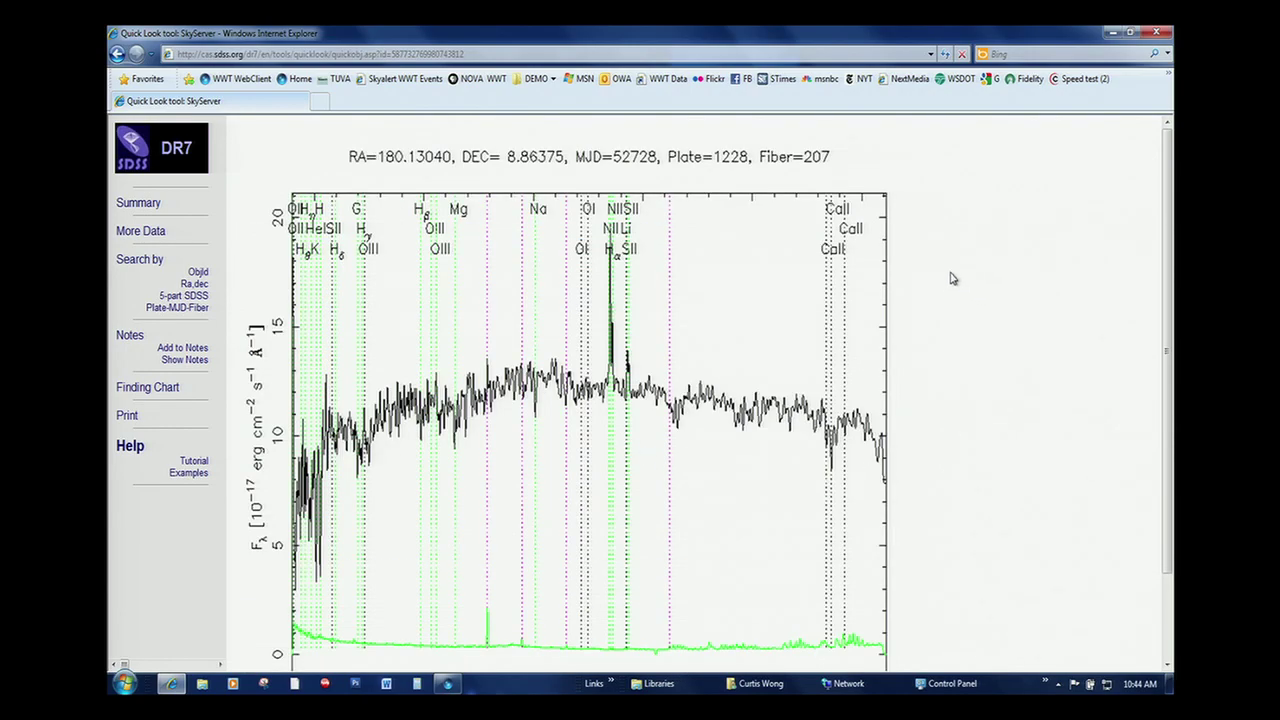
{"action": "left_click", "coordinate": [1163, 37]}
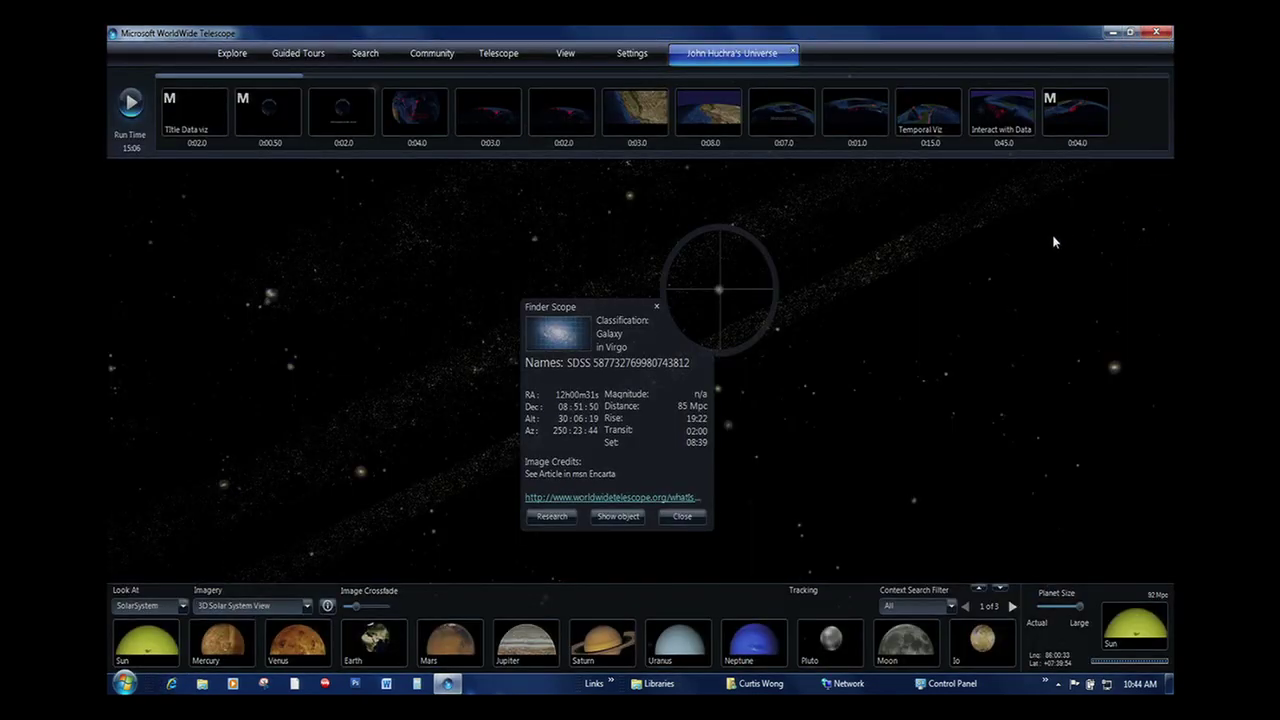
{"action": "left_click", "coordinate": [655, 307]}
Step: Resume John Huchra's Universe tour toward the Closing Thoughts slide
{"action": "left_click", "coordinate": [131, 103]}
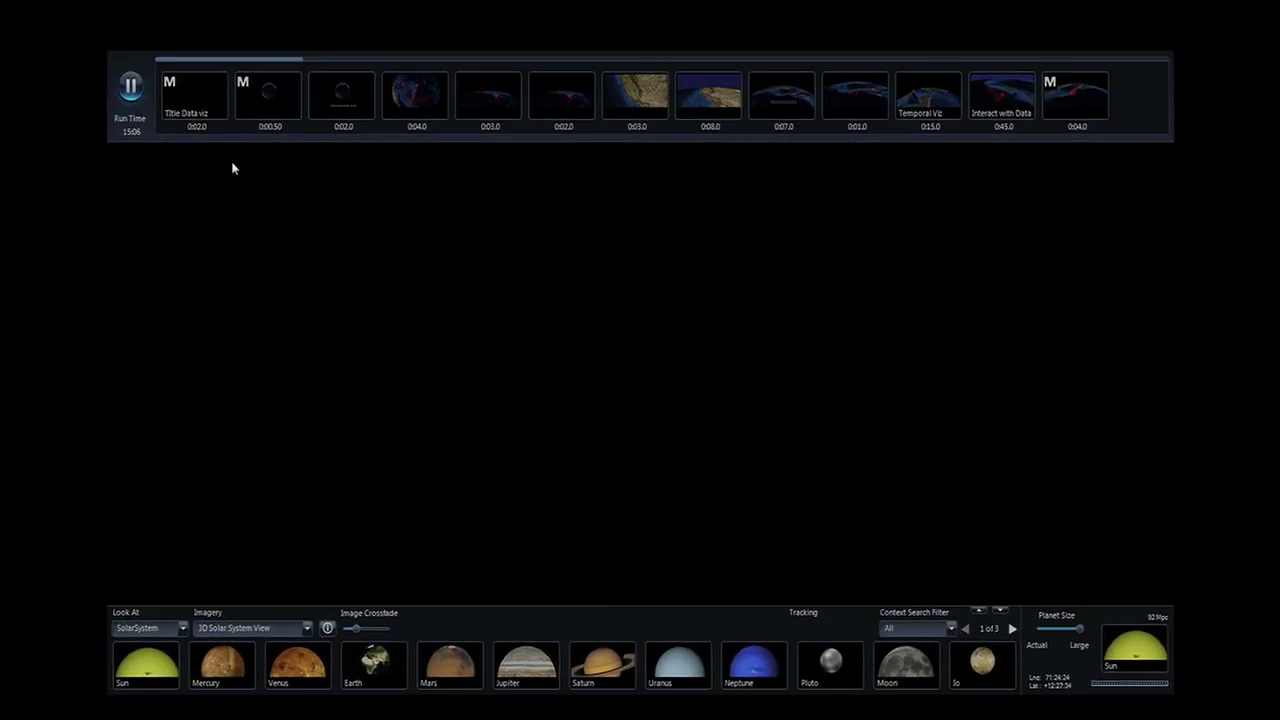